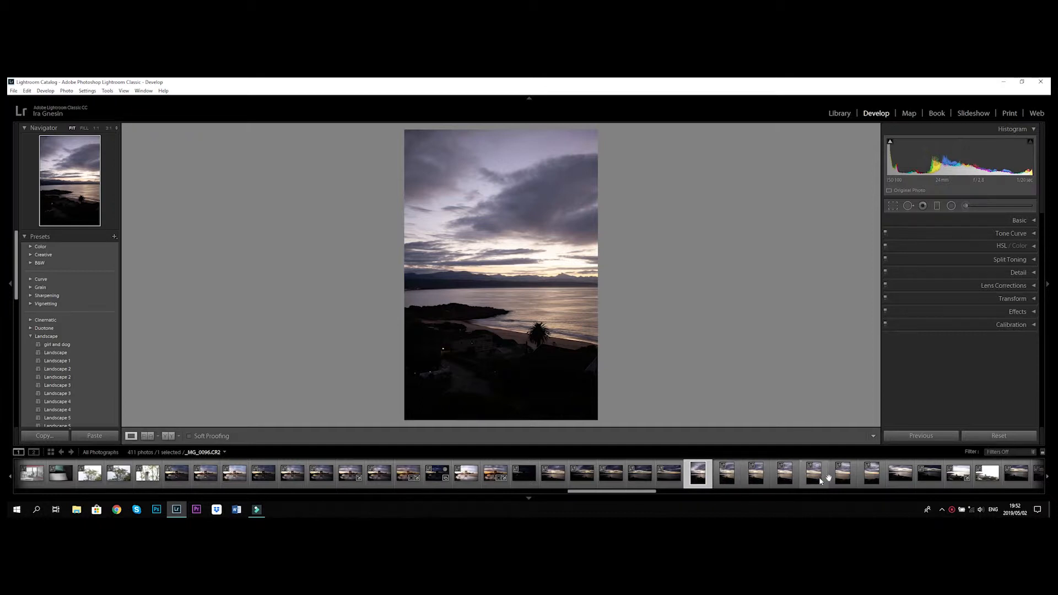
Review the vertical sunset shots _MG_0094 onward one by one and compare them with the horizontal shot _MG_0088.CR2
left_click(729, 476)
left_click(756, 476)
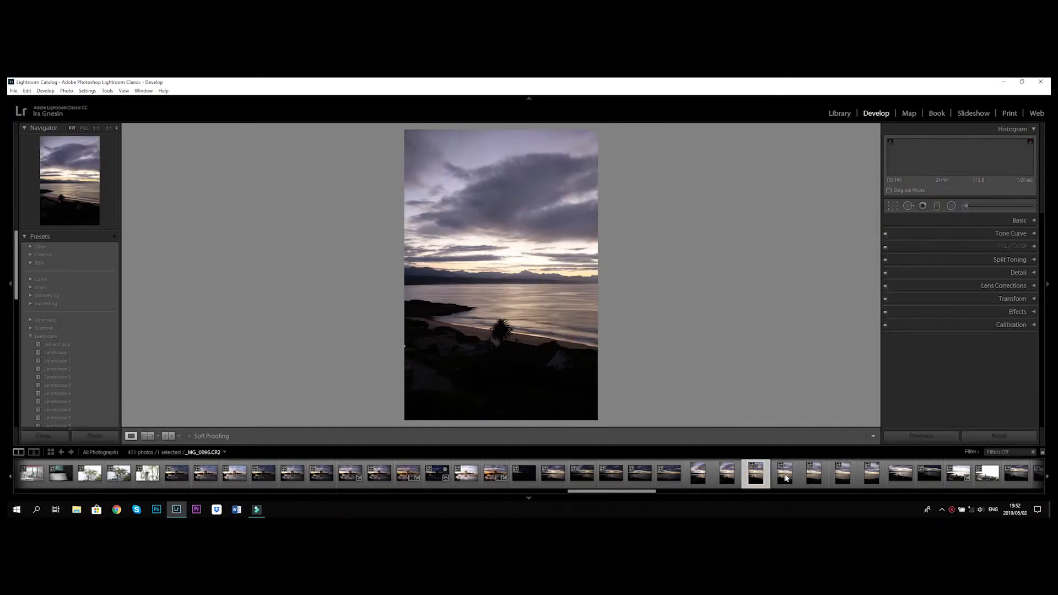
left_click(785, 478)
left_click(814, 476)
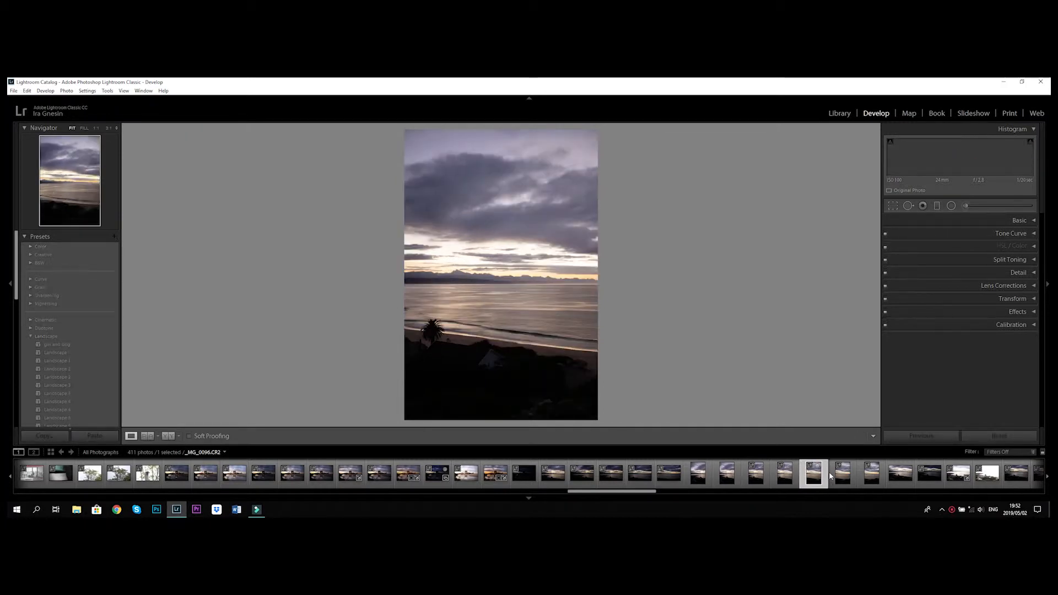
left_click(843, 476)
left_click(871, 478)
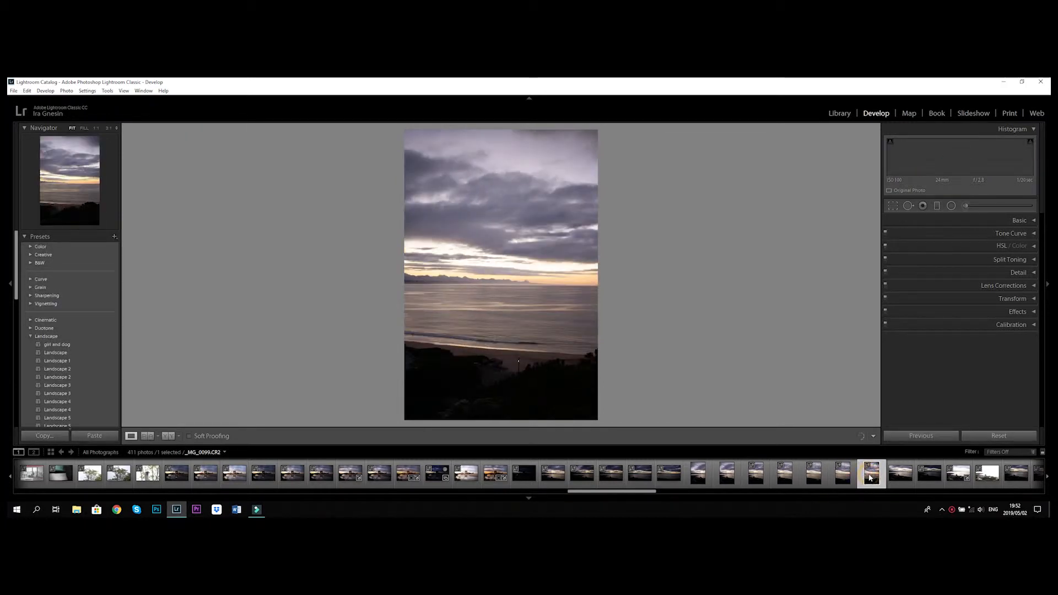
left_click(699, 475)
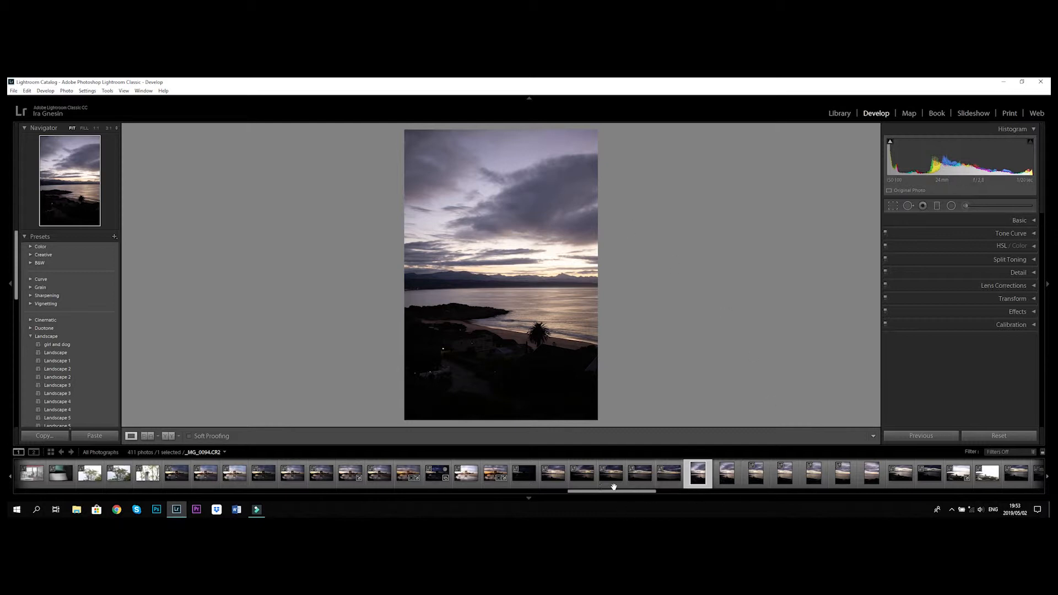
left_click(552, 475)
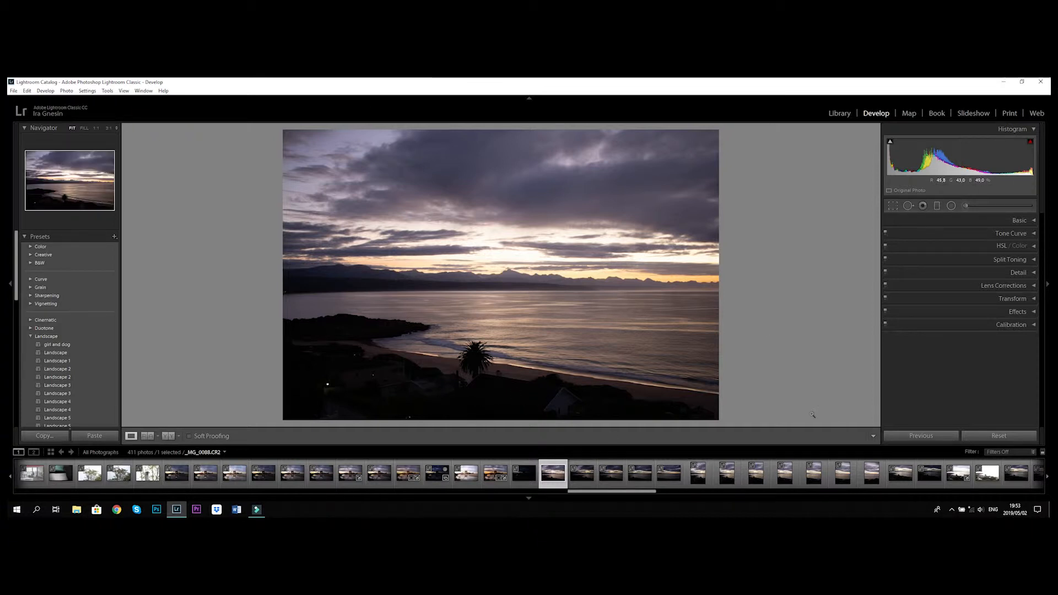
Select the seven vertical sunset photos starting at _MG_0094.CR2 and open them in a Panorama photo merge
left_click(699, 474)
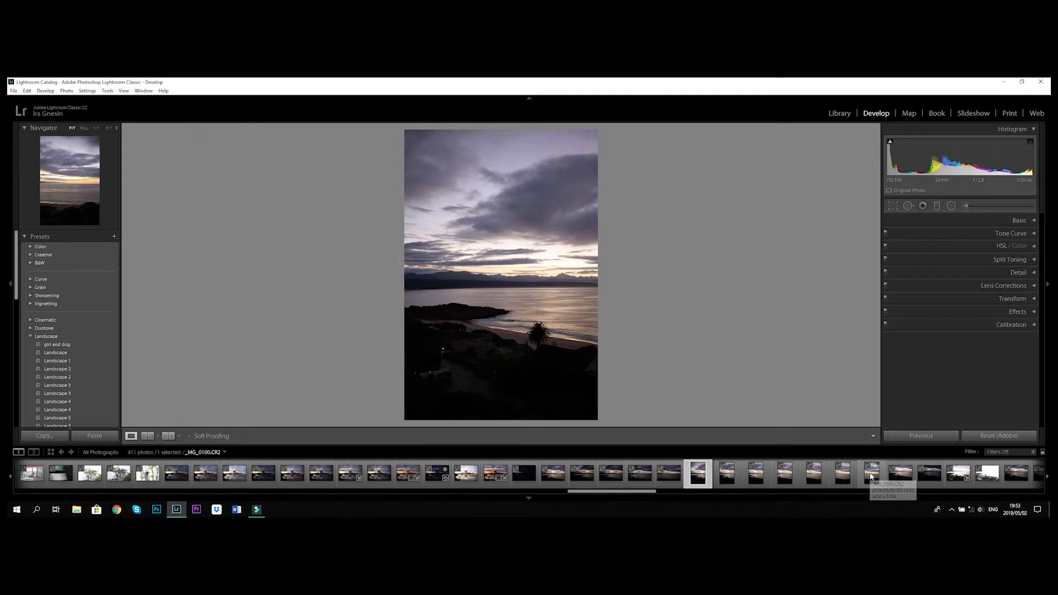
left_click(871, 477, "shift")
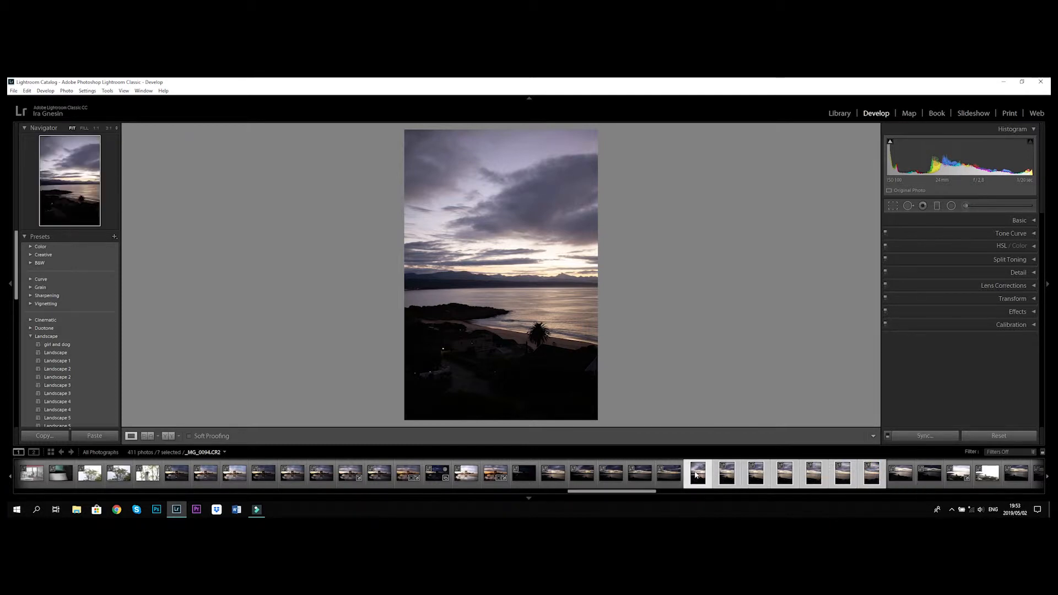
right_click(696, 475)
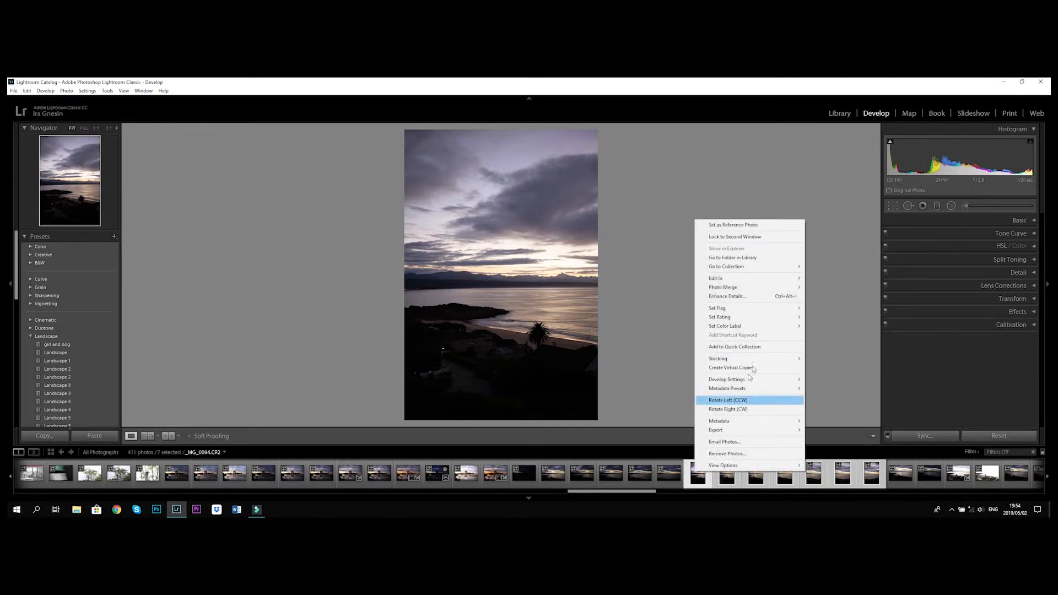
mouse_move(761, 288)
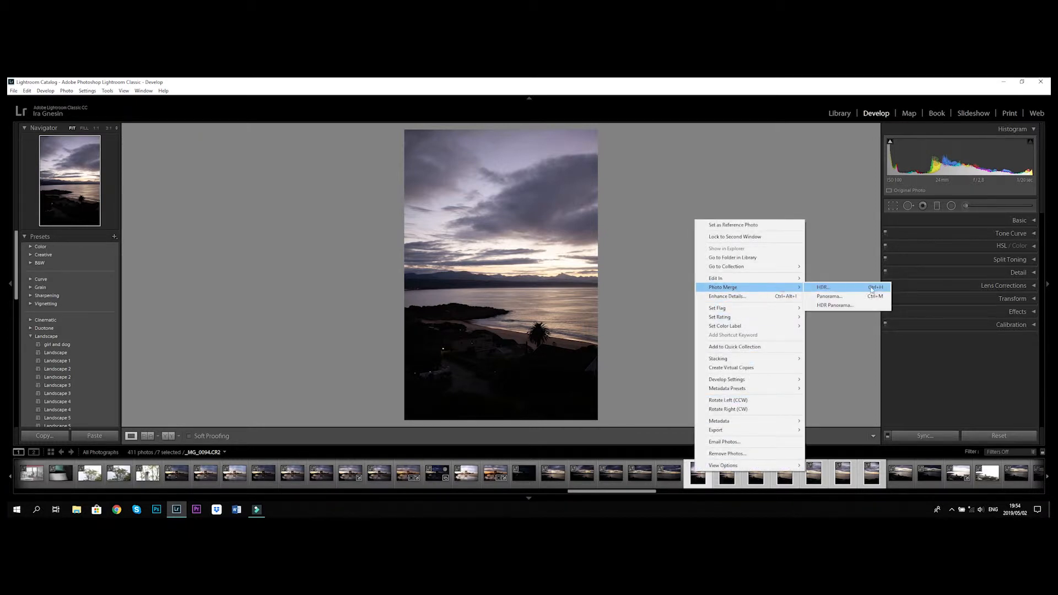
left_click(845, 298)
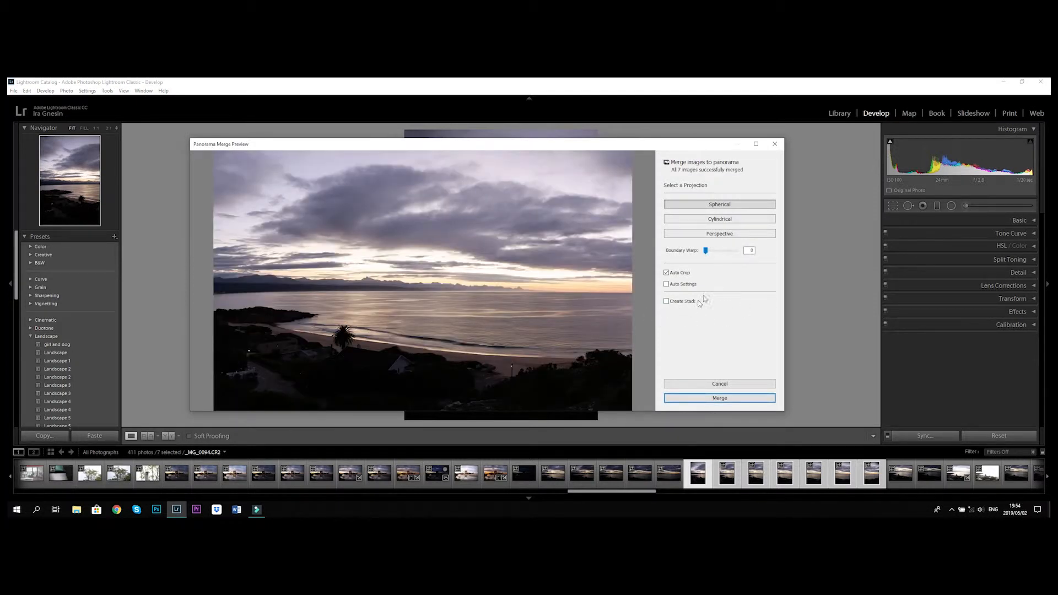
Examine the Spherical panorama preview up close around the shoreline and waves
left_click(476, 320)
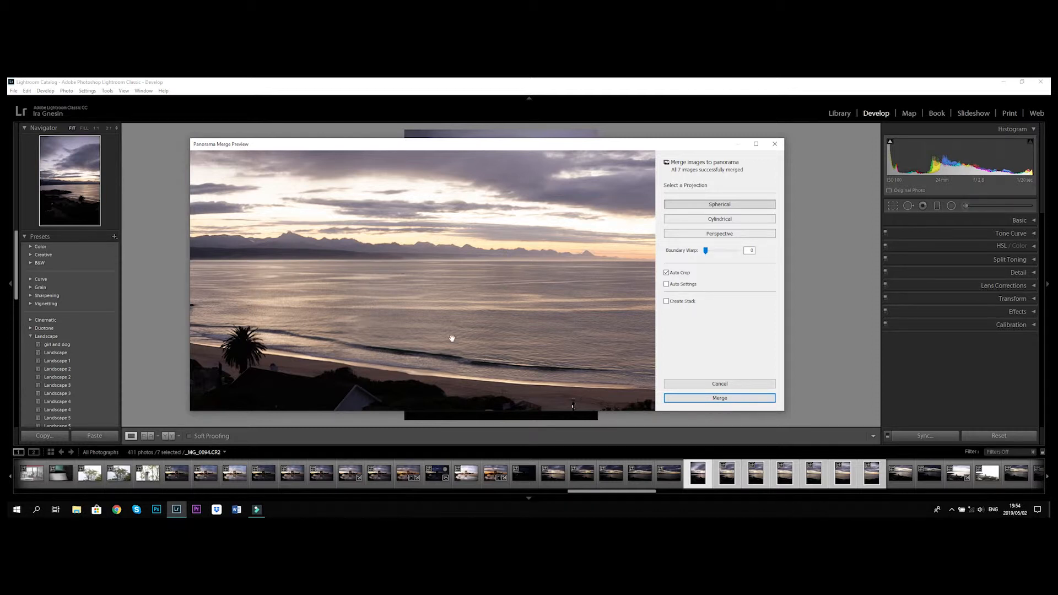
left_click(493, 332)
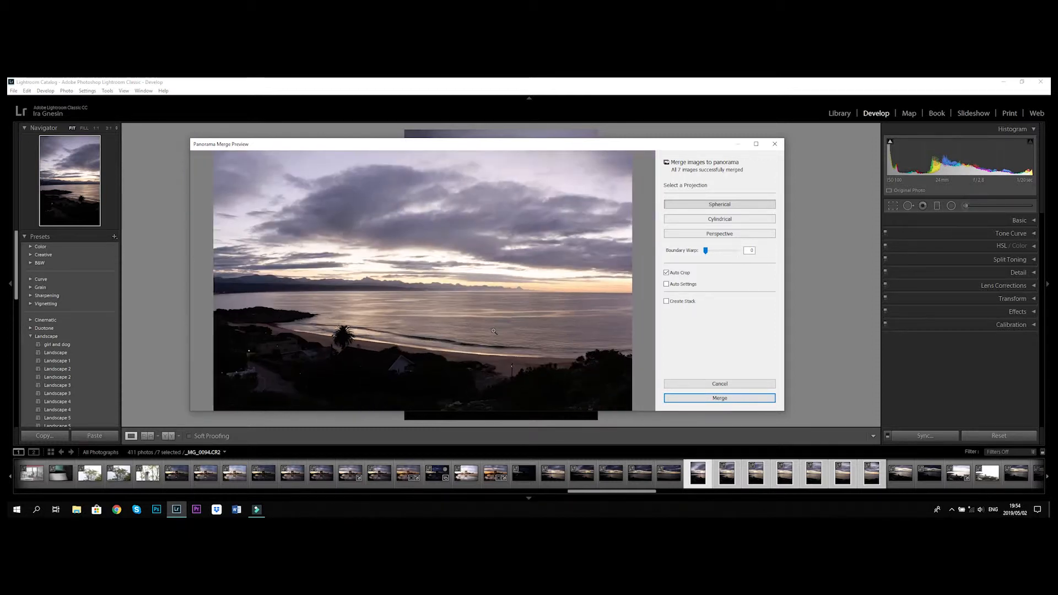
left_click(449, 340)
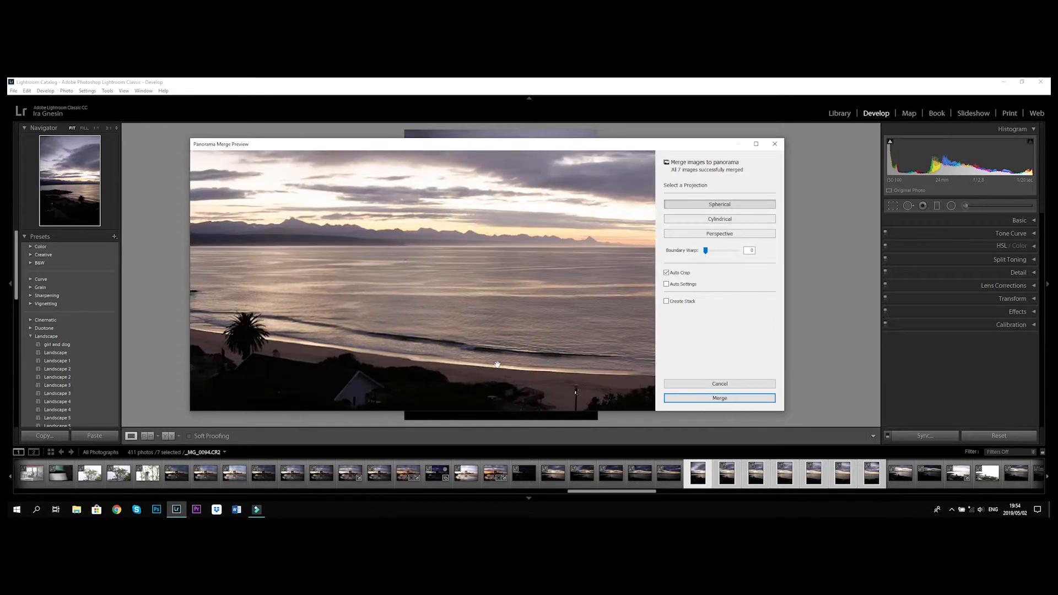
left_click(466, 346)
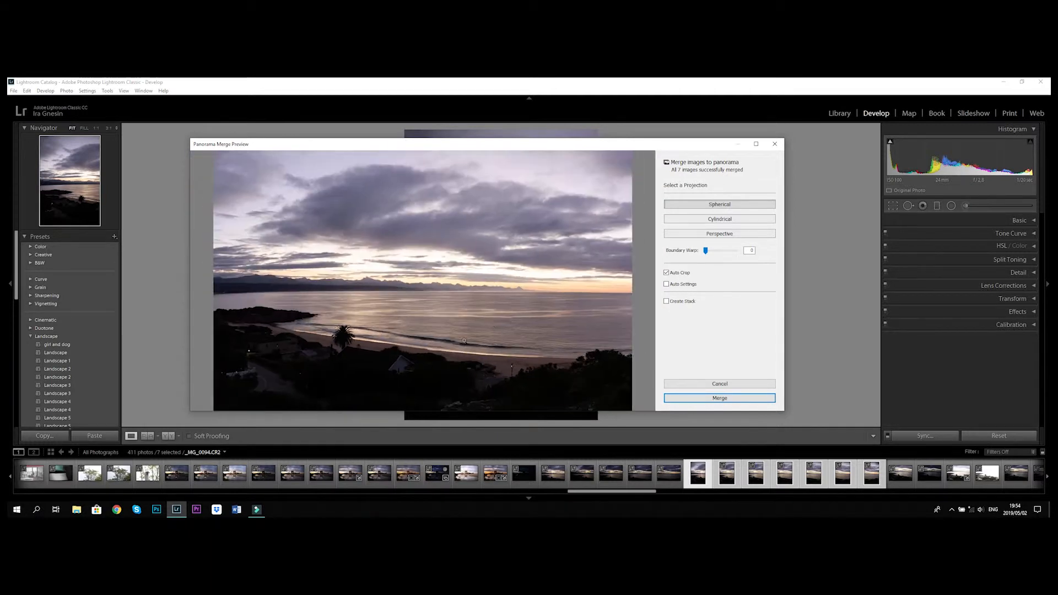
Preview the panorama in the Perspective projection, check its shoreline up close, and compare it with the Cylindrical projection
left_click(706, 235)
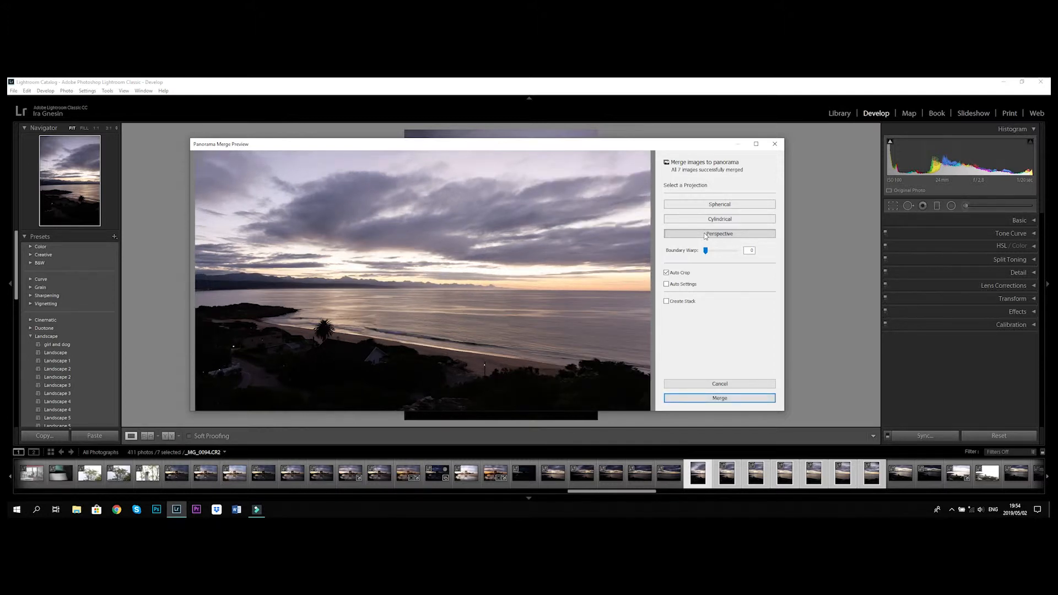
left_click(366, 328)
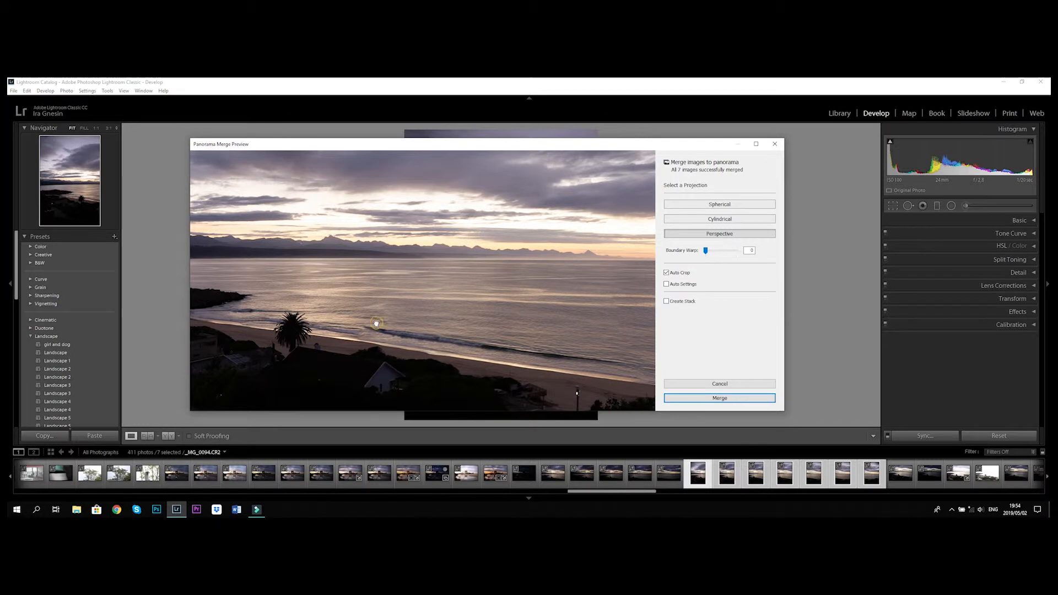
left_click(384, 321)
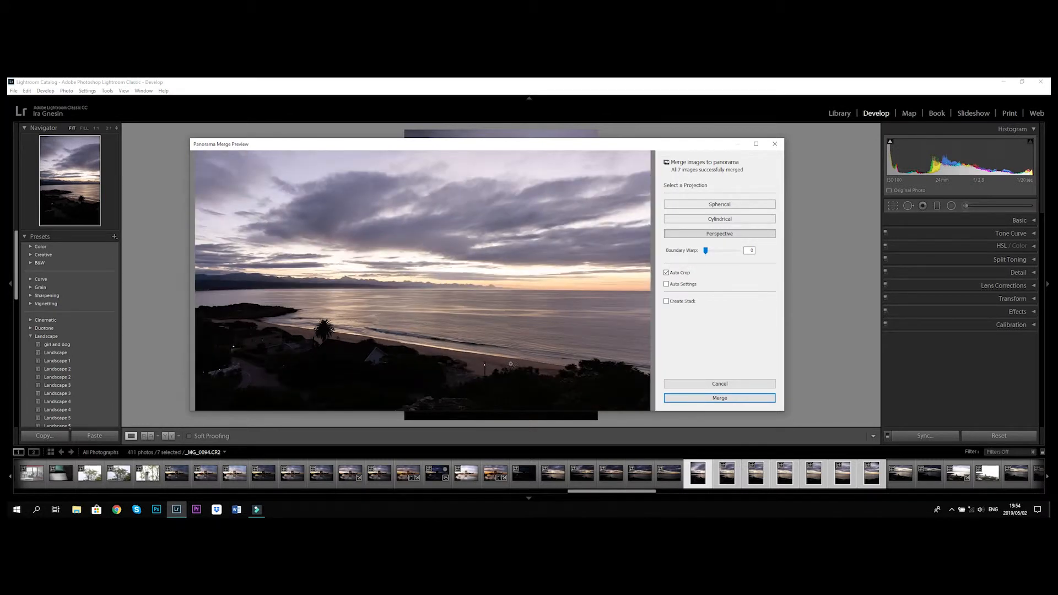
left_click(713, 221)
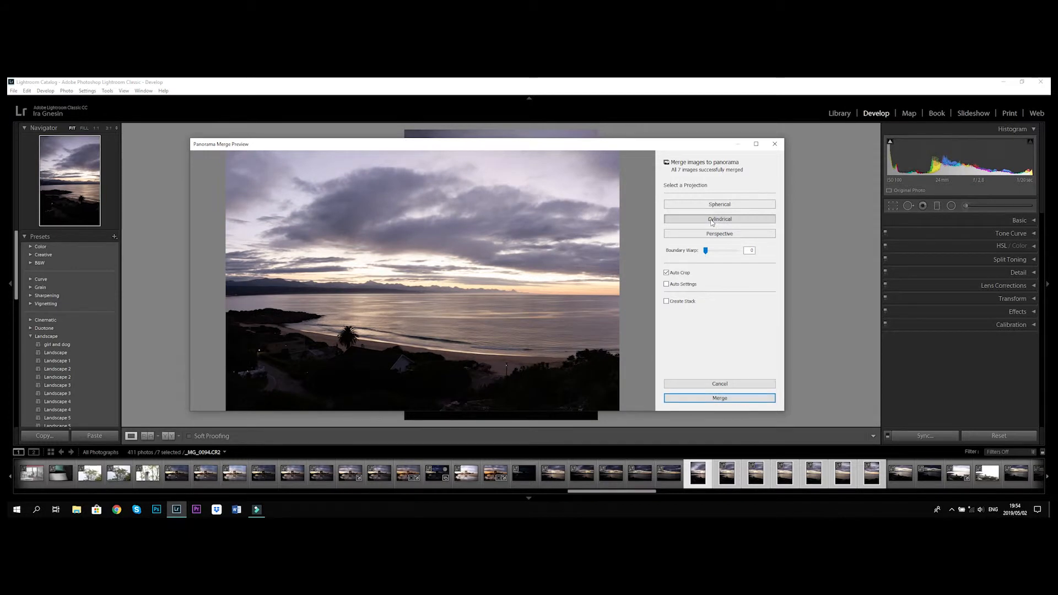
Set the projection back to Spherical, inspect the shoreline once more, and merge the photos into a panorama
left_click(721, 206)
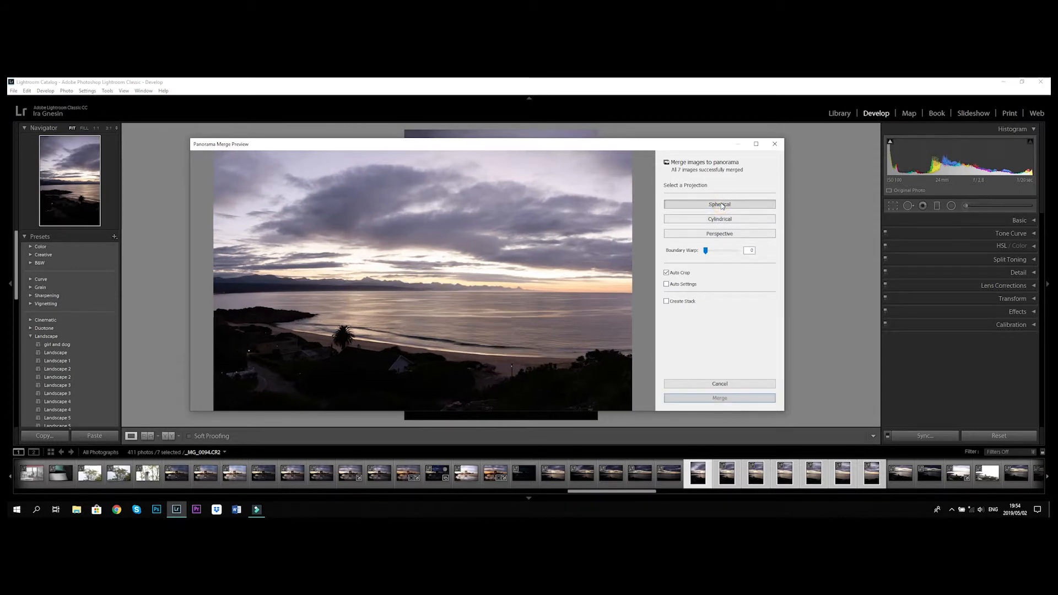
left_click_drag(461, 344, 496, 355)
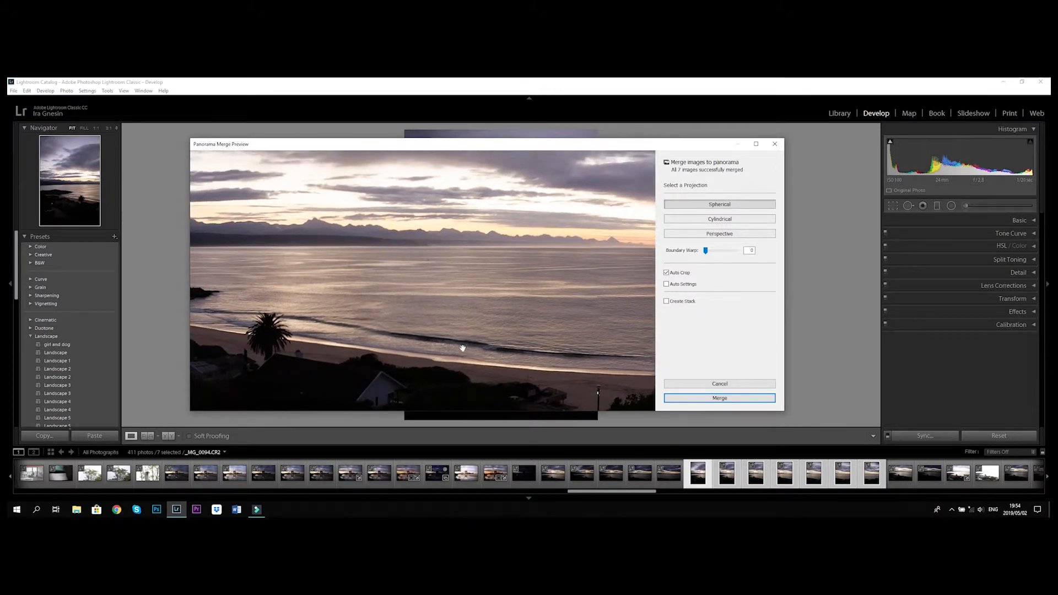
left_click(446, 285)
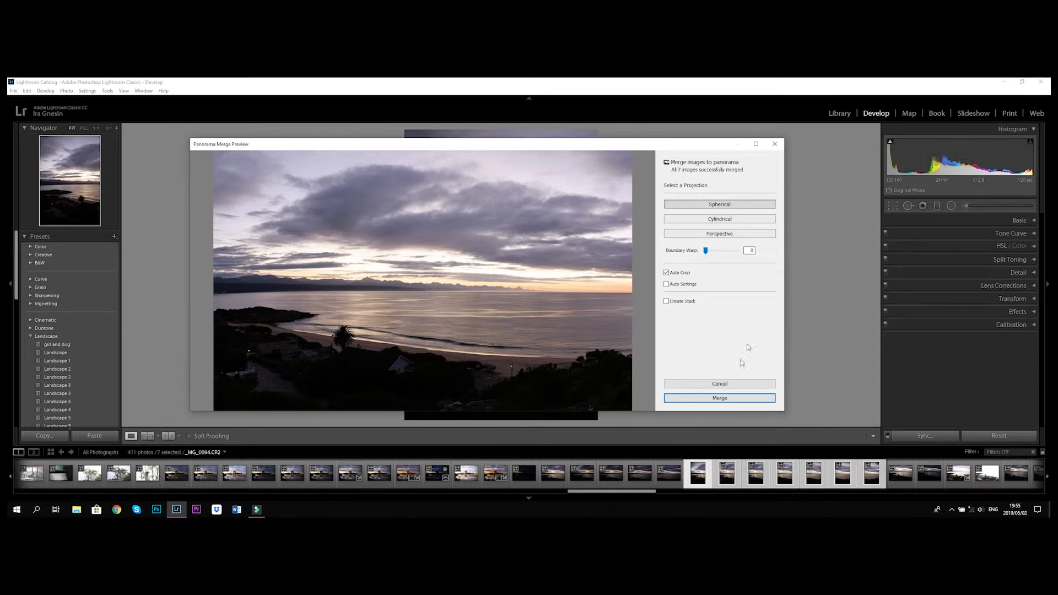
left_click(721, 399)
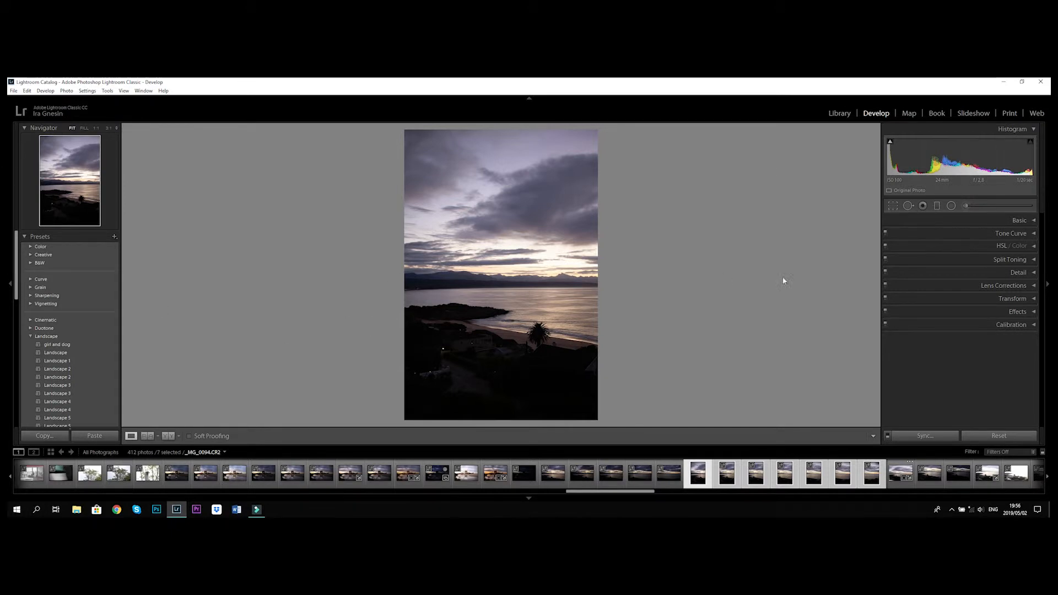
Open the merged panorama _MG_0094-Pano-3.dng and examine the breaking wave along the shoreline at full magnification
left_click(700, 474)
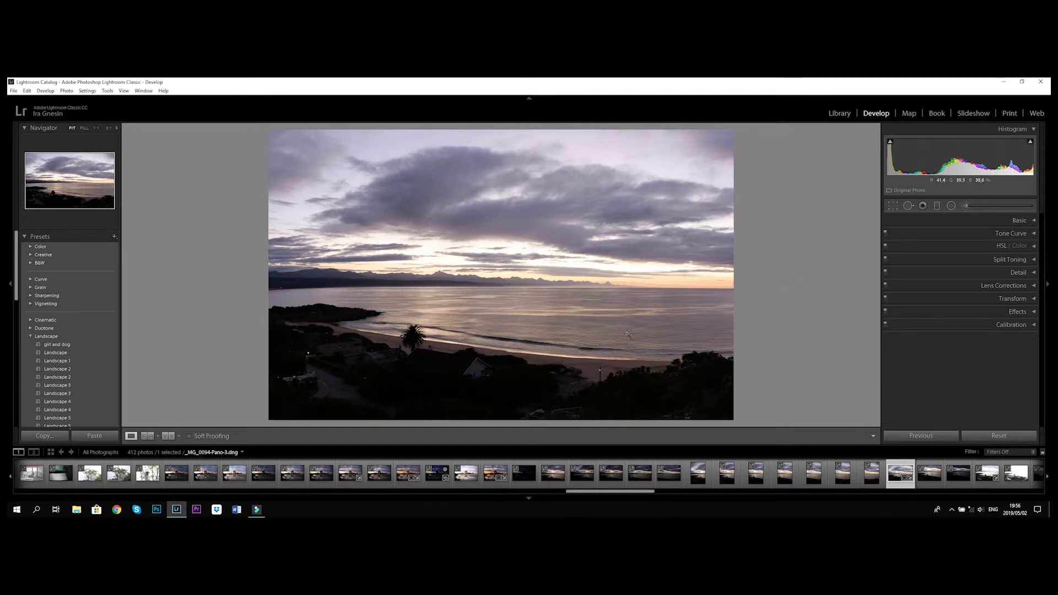
left_click(581, 348)
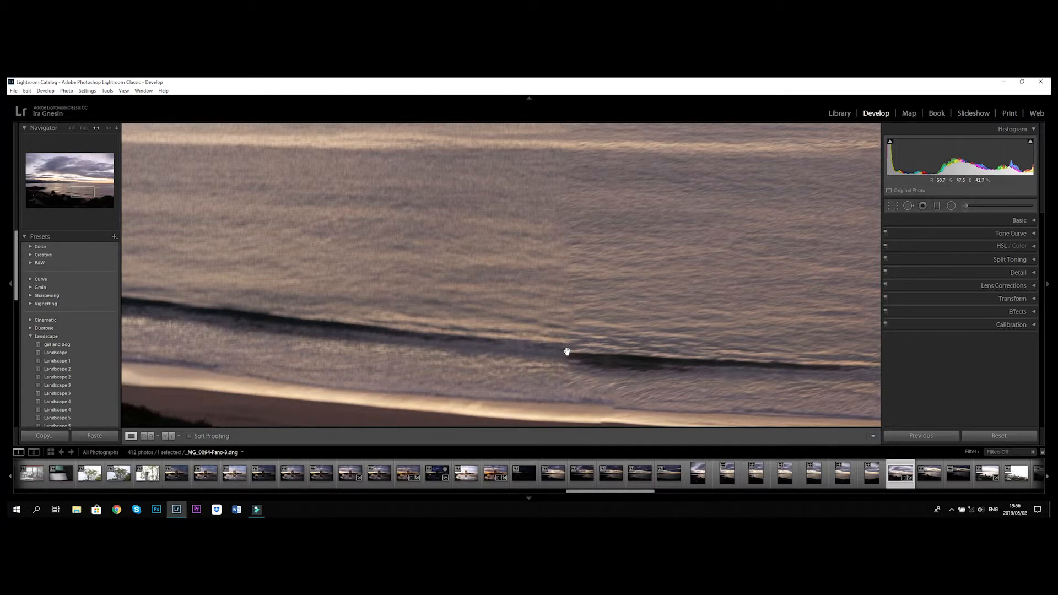
left_click(568, 352)
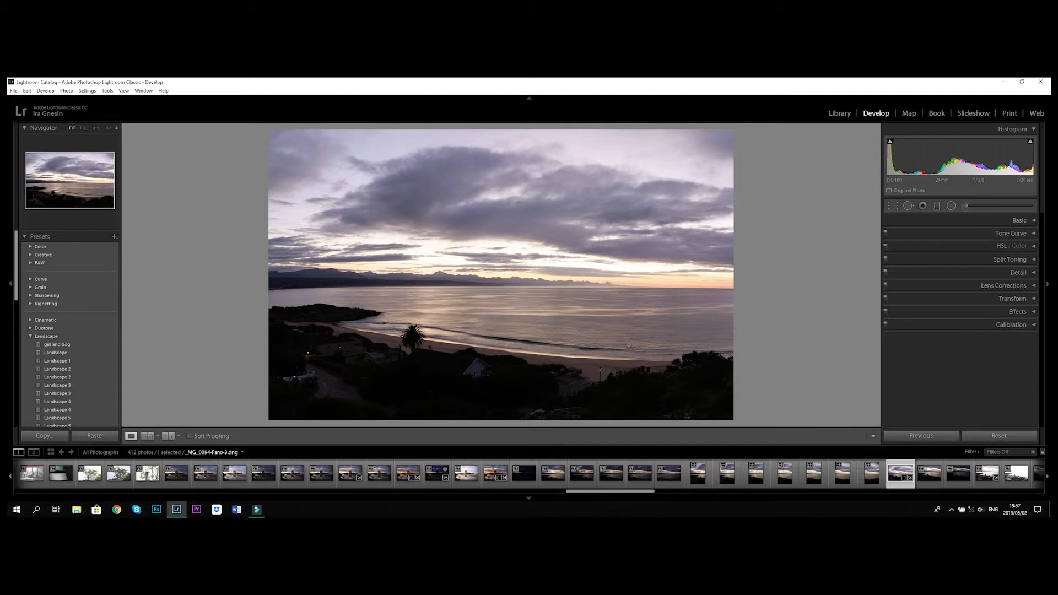
Straighten the panorama automatically with the Crop & Straighten tool and apply the result
left_click(1034, 220)
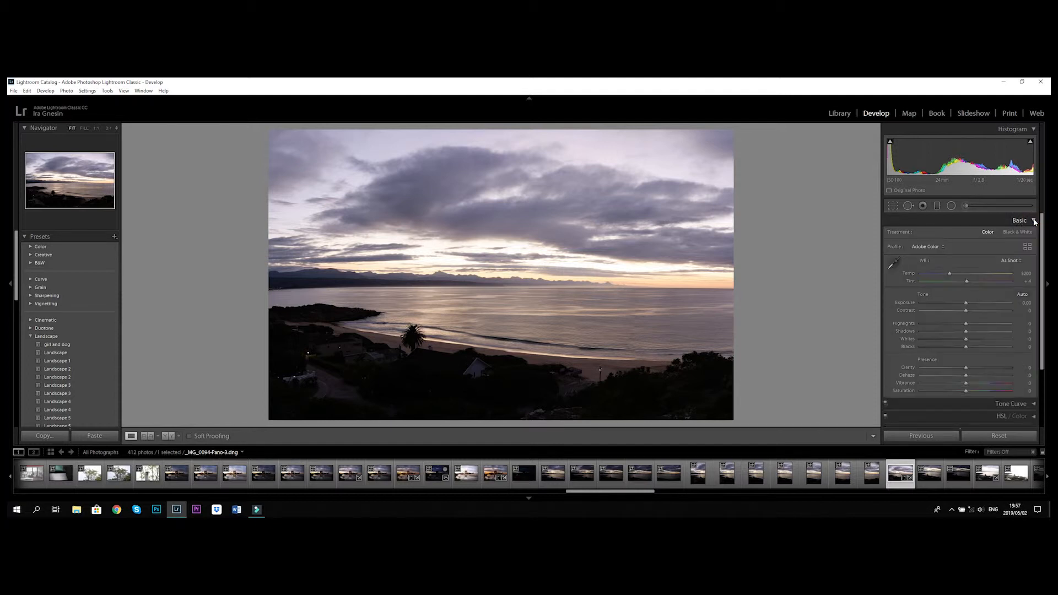
left_click(892, 207)
left_click(1017, 250)
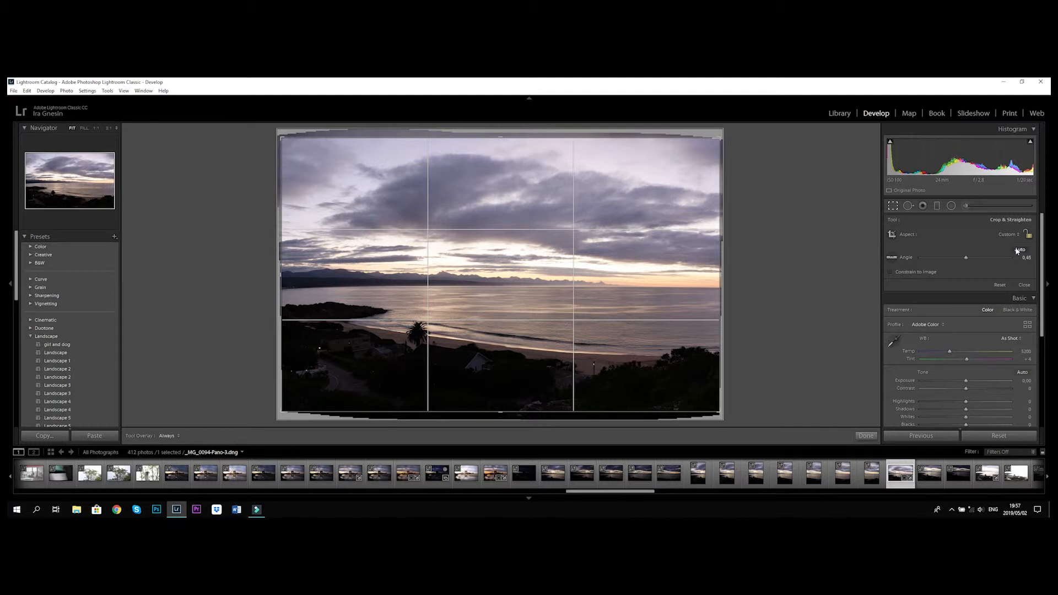
left_click(894, 206)
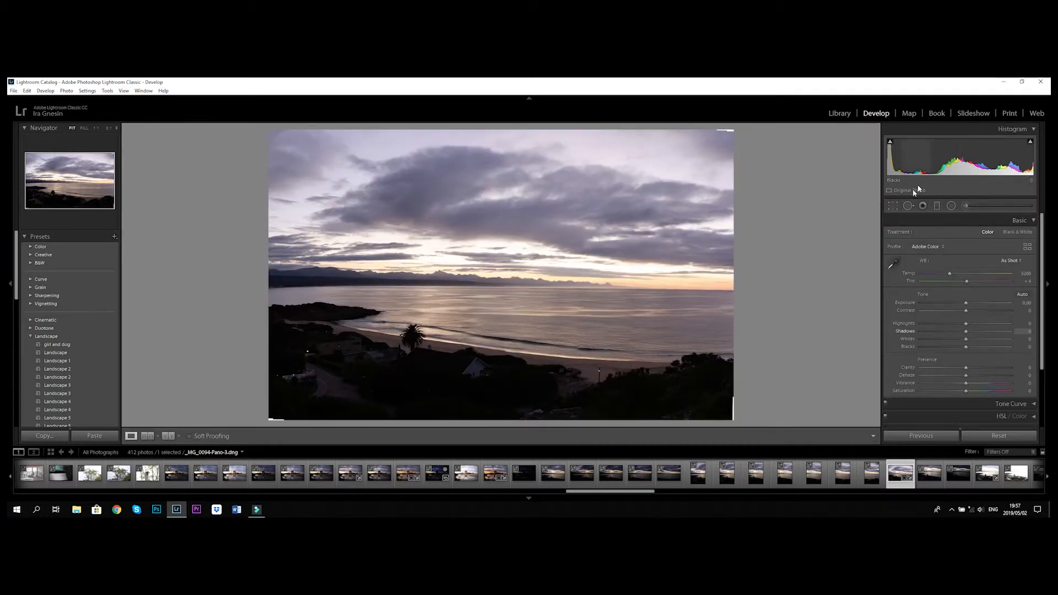
Tighten the panorama's crop slightly at the upper and lower edges to remove the blank white corners
left_click(893, 206)
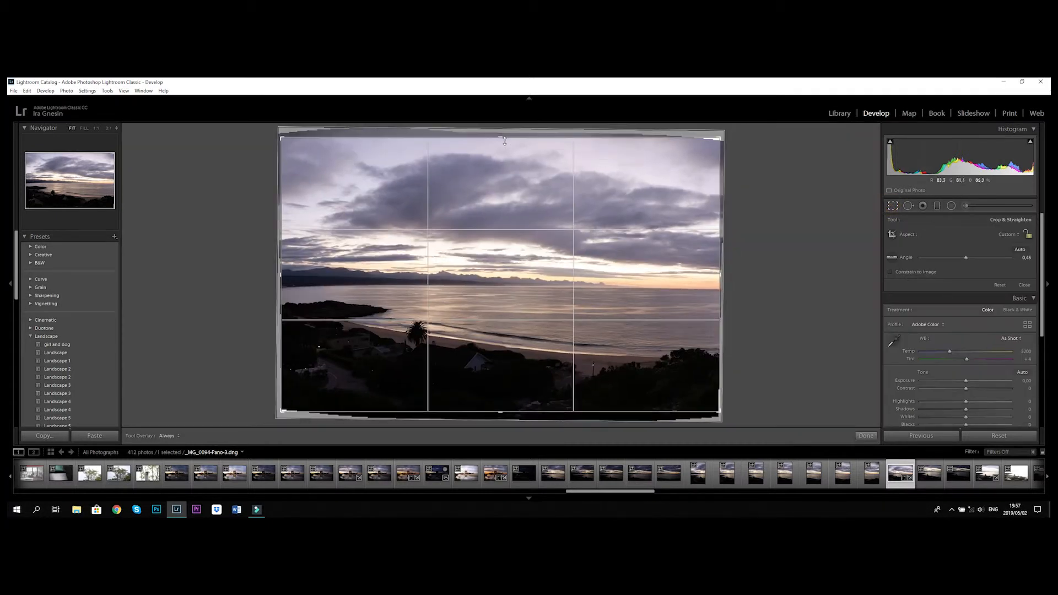
left_click_drag(502, 139, 502, 142)
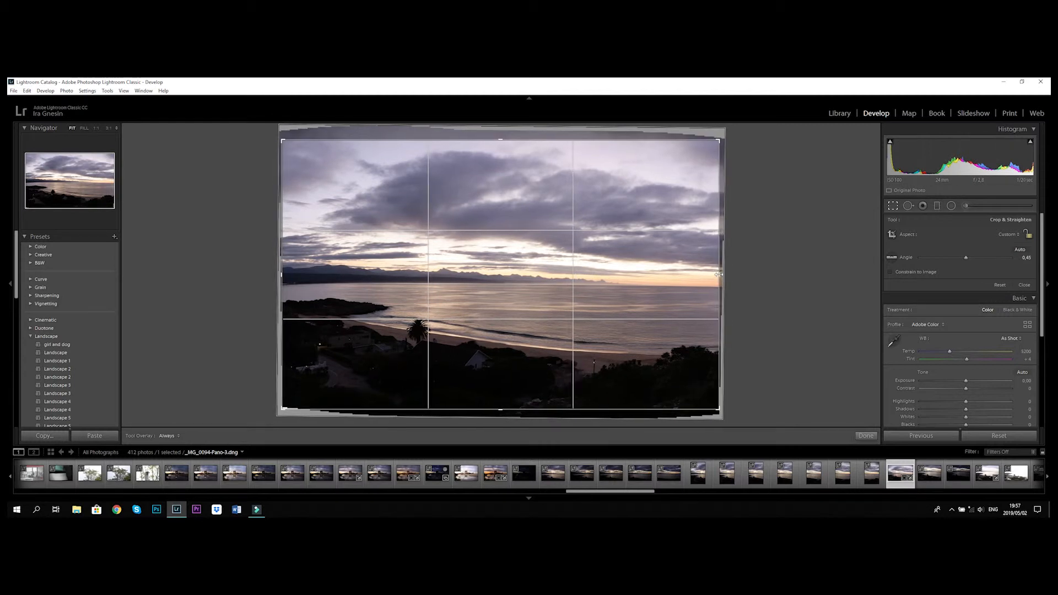
left_click_drag(501, 410, 503, 407)
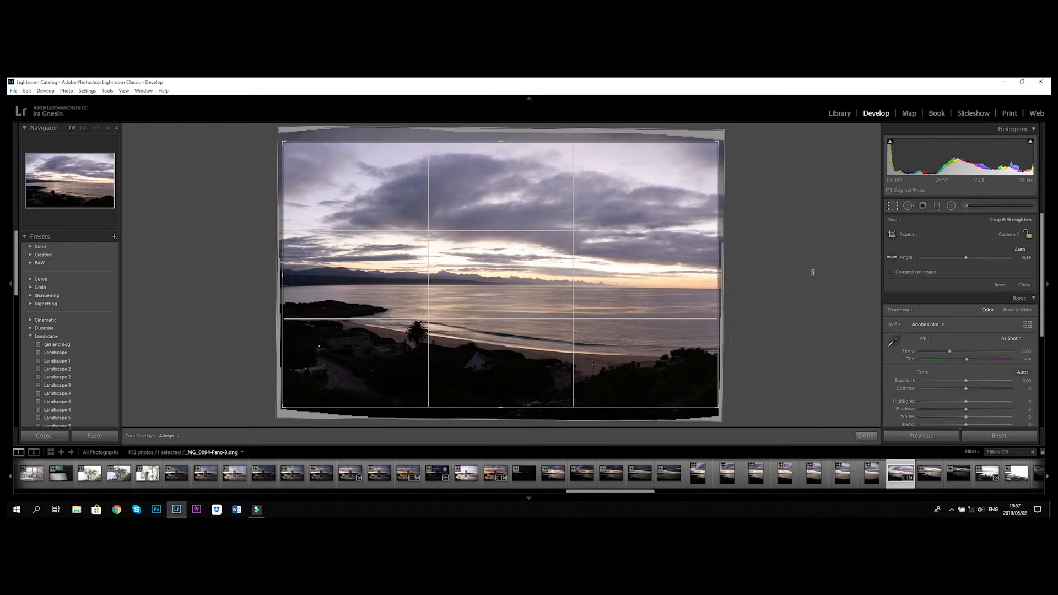
left_click(893, 207)
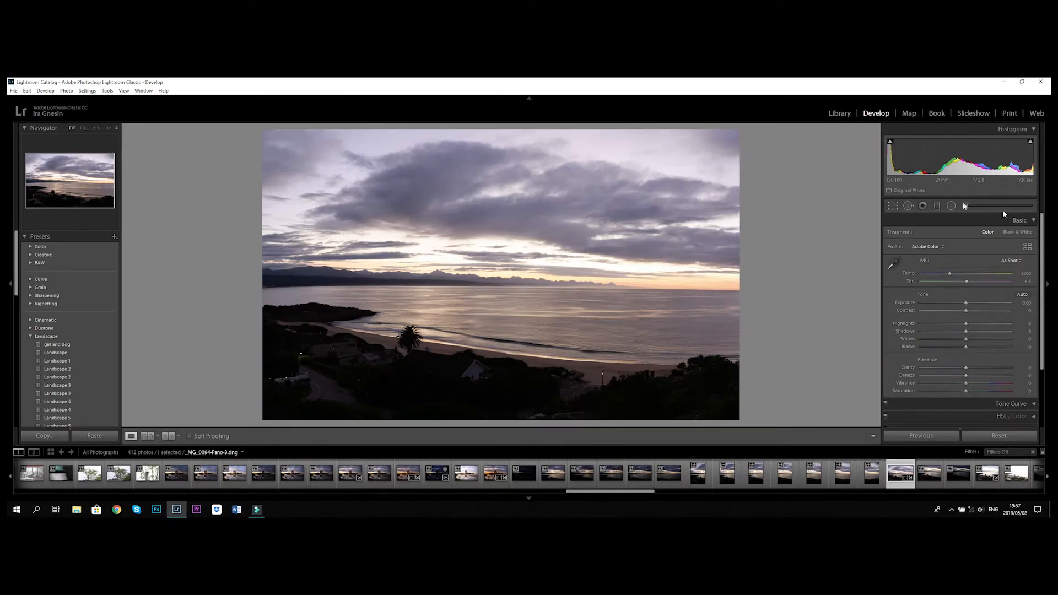
Apply the Adobe Landscape profile to the panorama and have the Whites set automatically
left_click(929, 248)
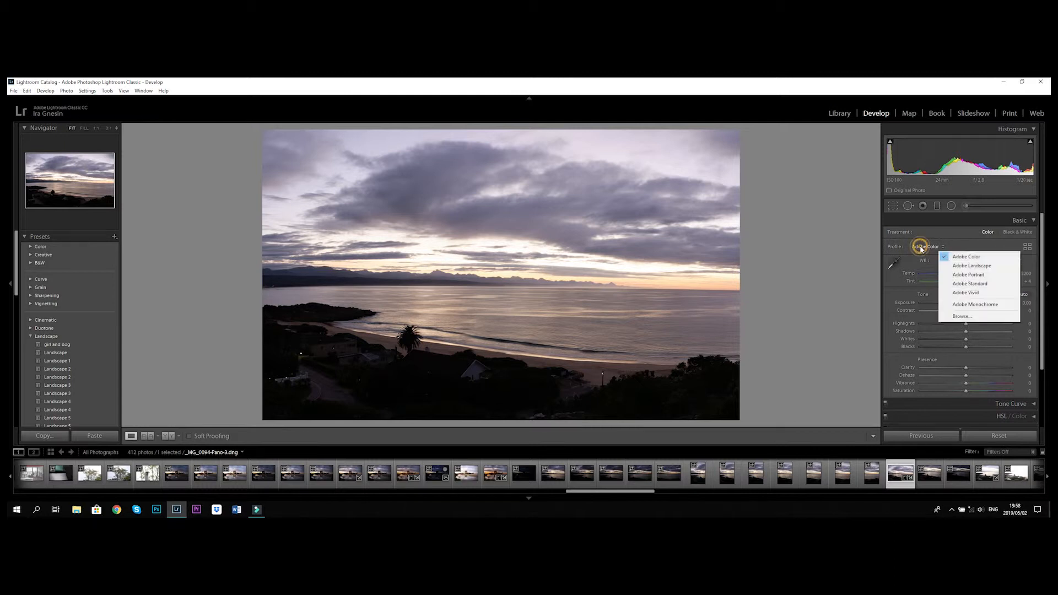
left_click(972, 270)
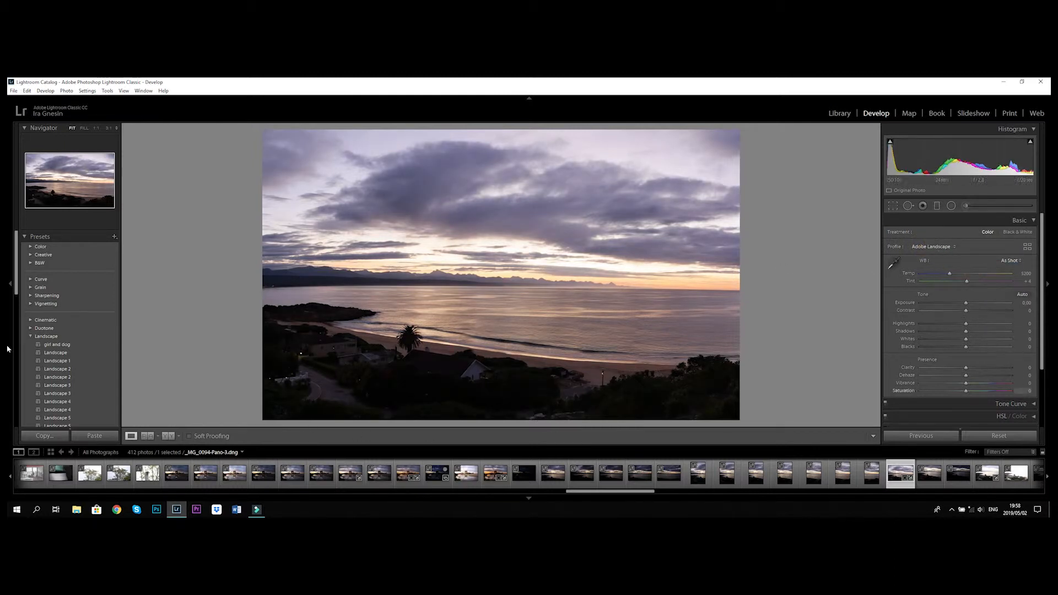
double_click(906, 340, "shift")
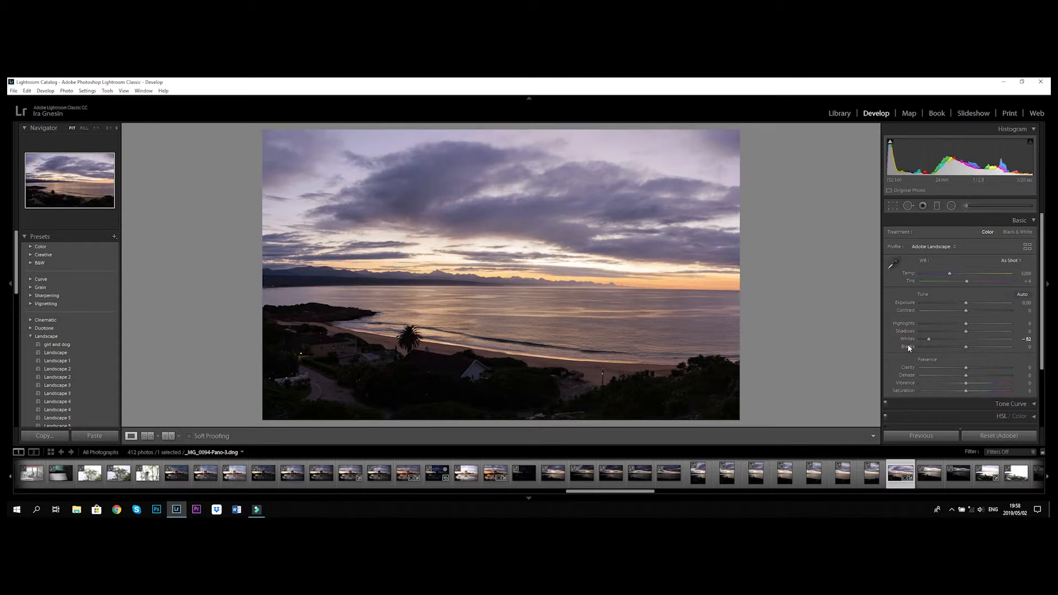
Have the Blacks set automatically and lower the panorama's Highlights to -29
double_click(907, 347, "shift")
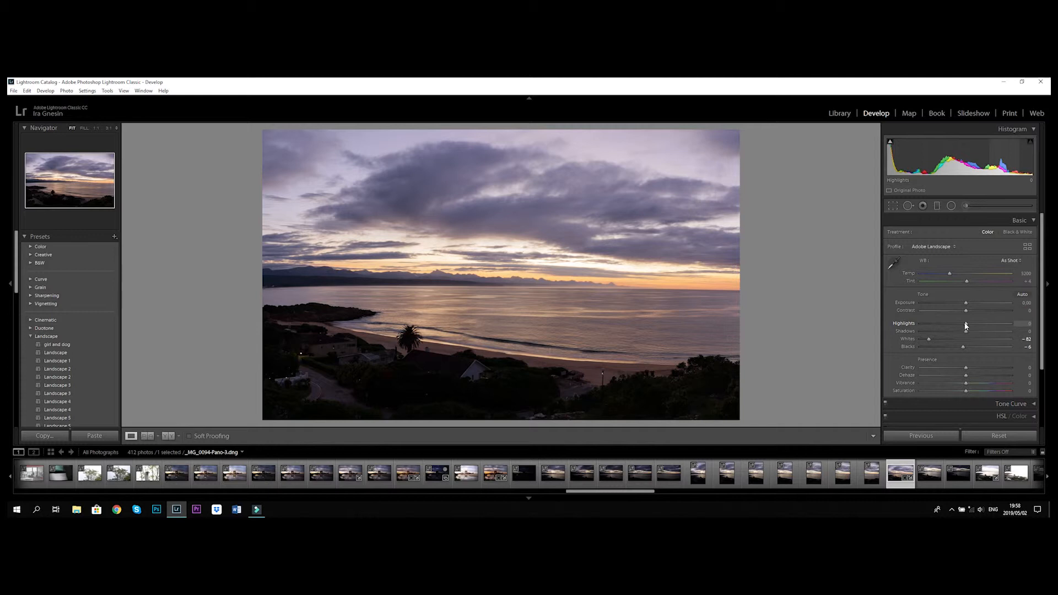
left_click_drag(966, 326, 911, 336)
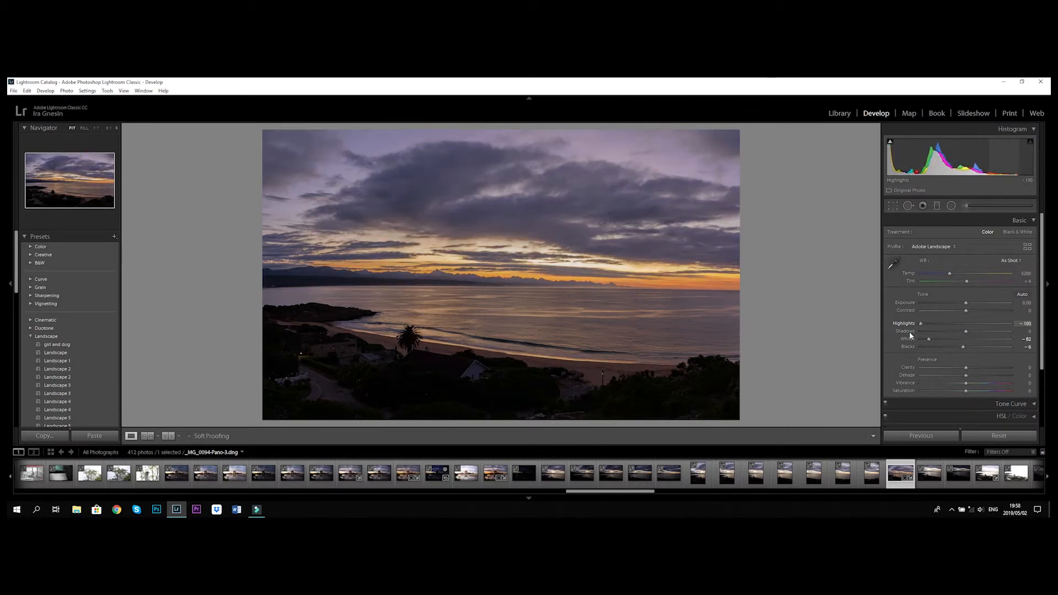
left_click_drag(910, 331, 951, 323)
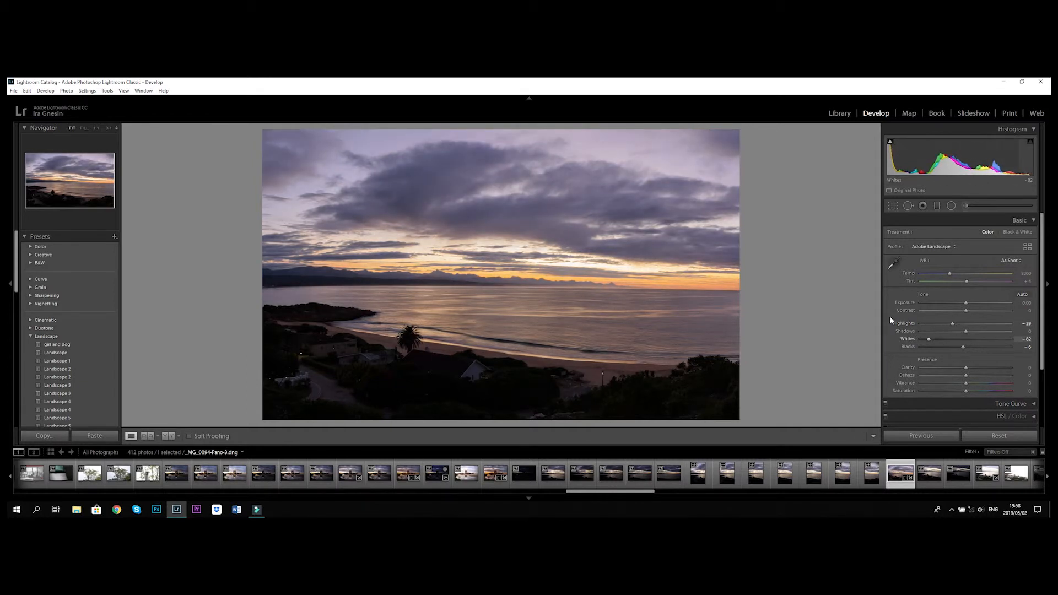
Try raising the Shadows to +44, inspect the houses by the beach at full magnification, and return the Shadows to 0
mouse_move(966, 332)
left_mouse_down()
mouse_move(996, 334)
mouse_move(987, 332)
left_mouse_up()
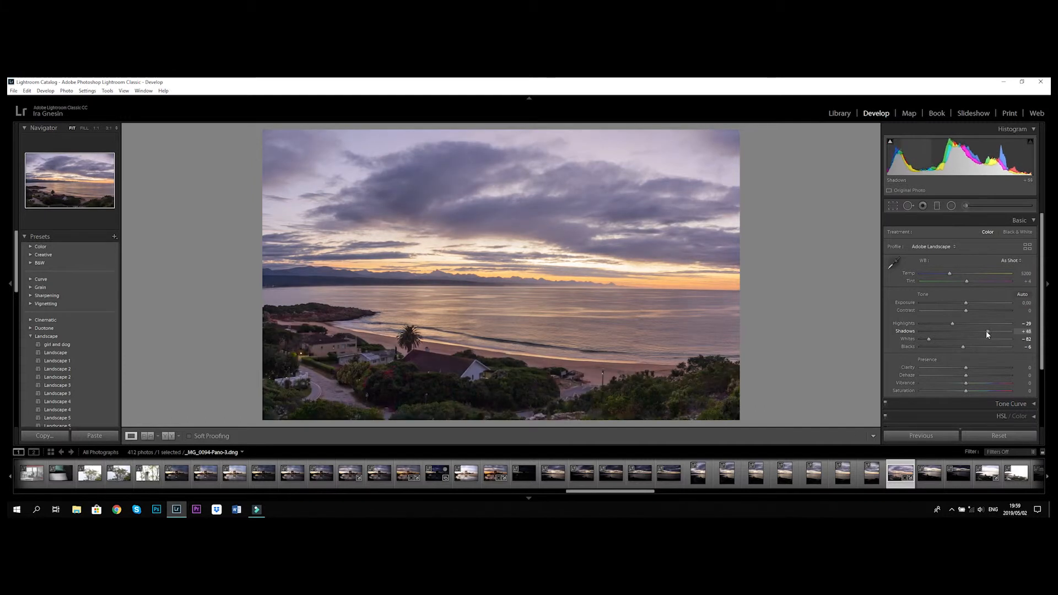
left_click(326, 348)
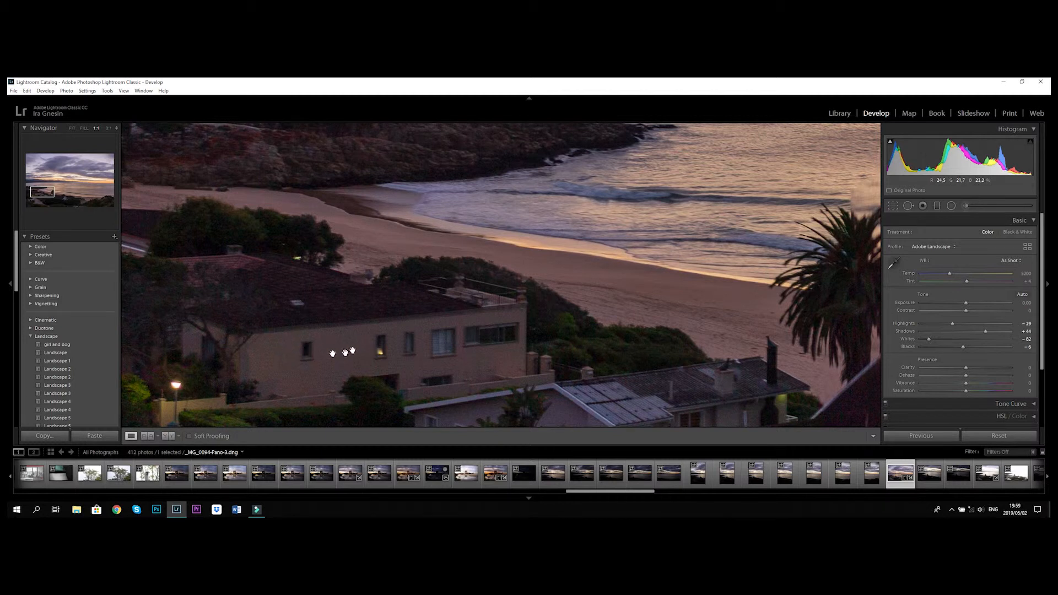
left_click(349, 345)
left_click_drag(987, 332, 966, 331)
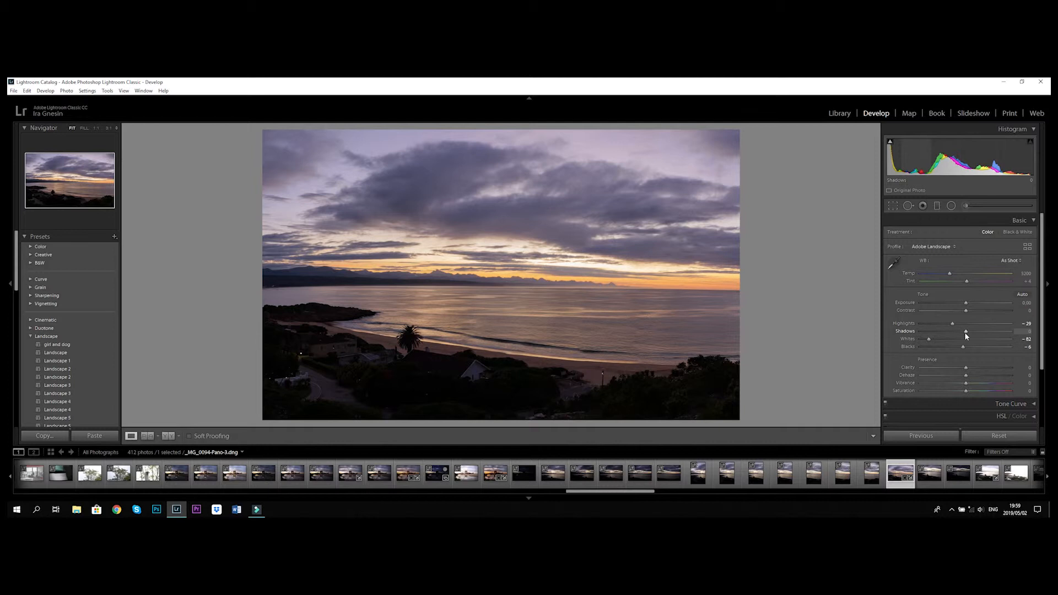
Set the Contrast to +23 and the Clarity to +25, resetting Dehaze to 0 after a trial
left_click_drag(966, 311, 975, 311)
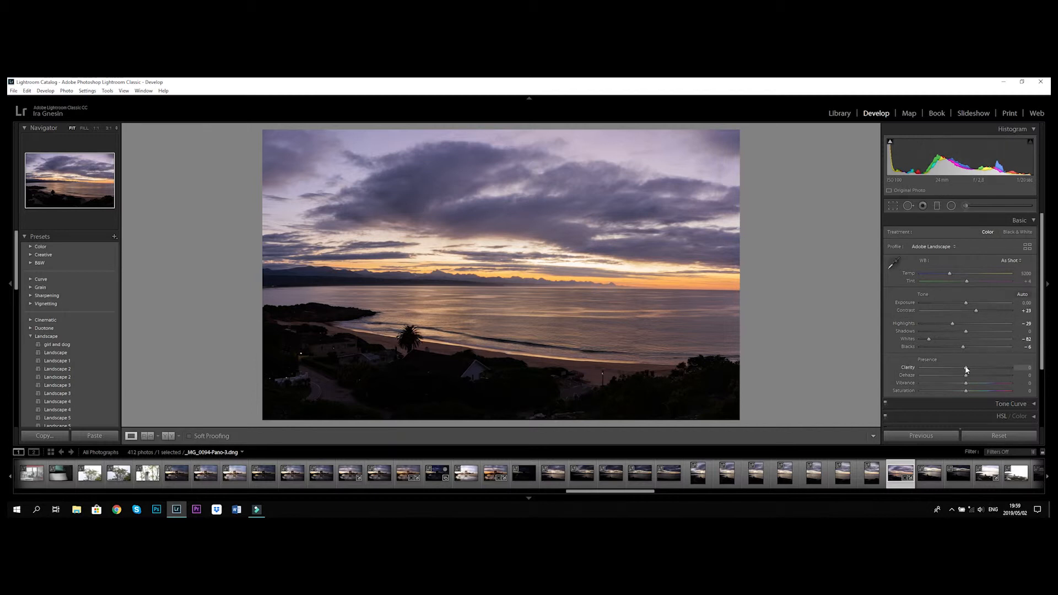
left_click_drag(966, 368, 970, 368)
left_click_drag(970, 368, 978, 370)
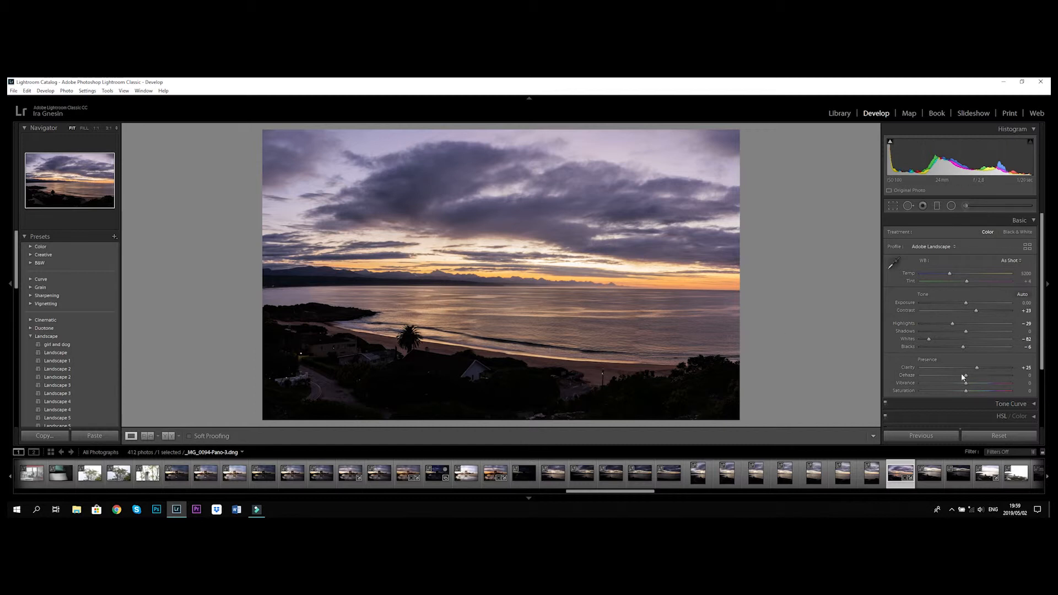
left_click_drag(966, 378, 973, 379)
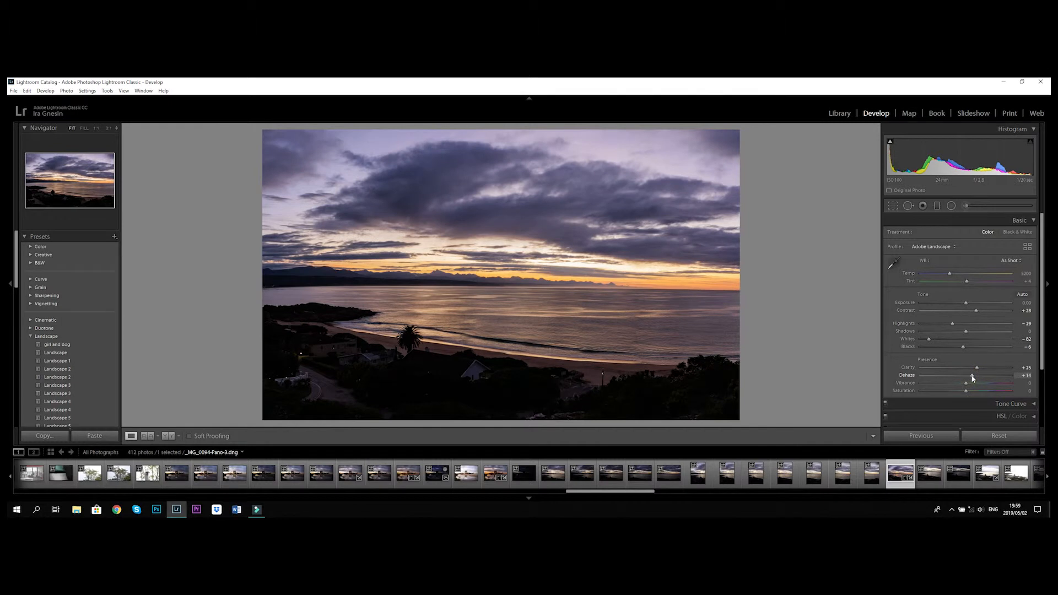
double_click(973, 377)
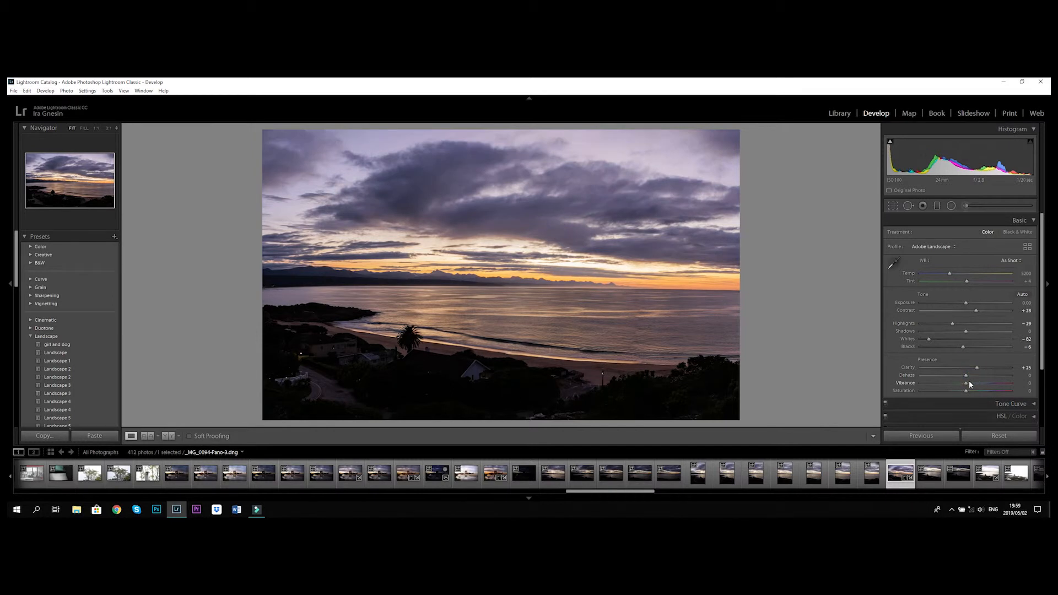
Raise the panorama's Vibrance and Saturation very slightly to finish the basic adjustments
left_click_drag(967, 383, 969, 386)
left_click_drag(967, 392, 970, 393)
left_click(1033, 221)
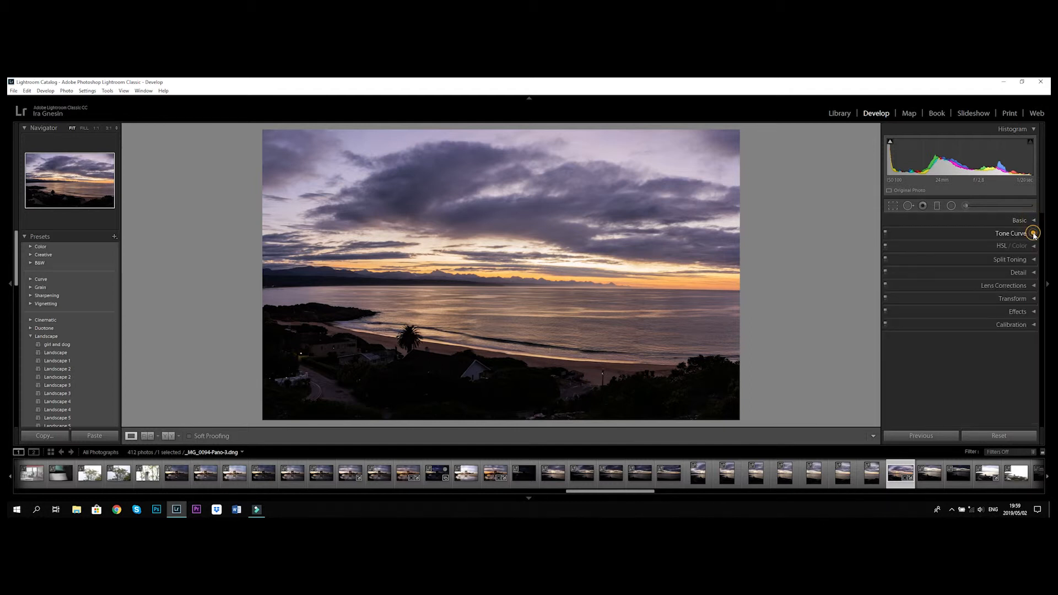
Shape the tone curve into a gentle S with Highlights at +7 and Shadows at -7
left_click(1033, 235)
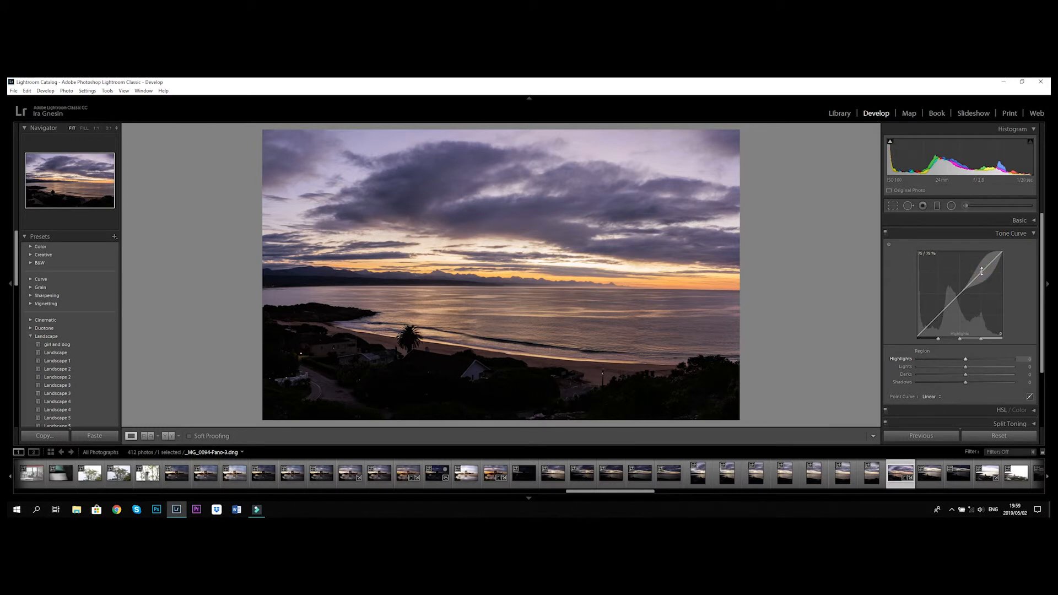
left_click_drag(982, 270, 983, 263)
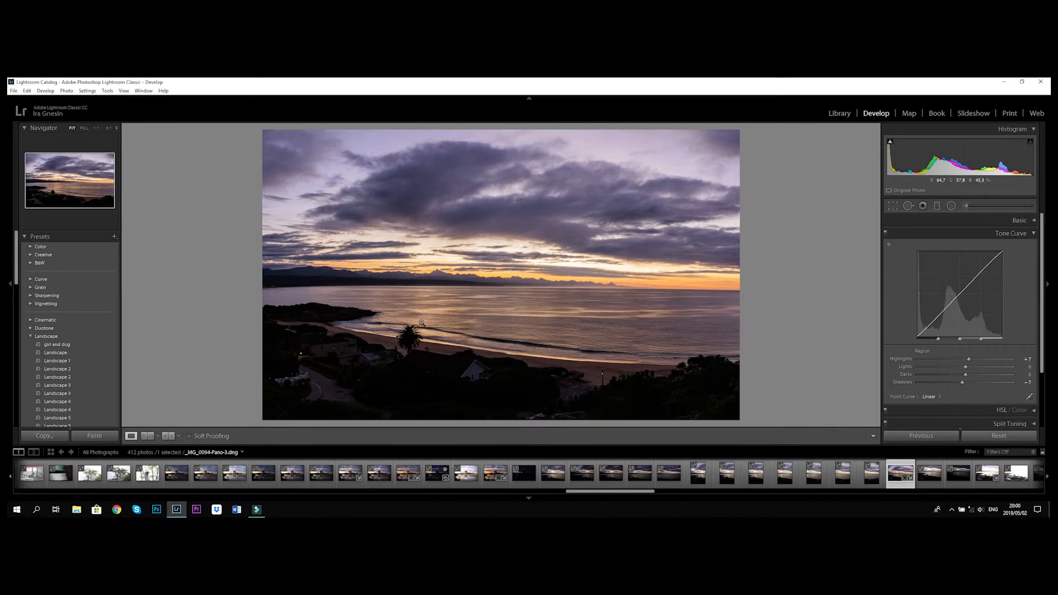
left_click(1034, 234)
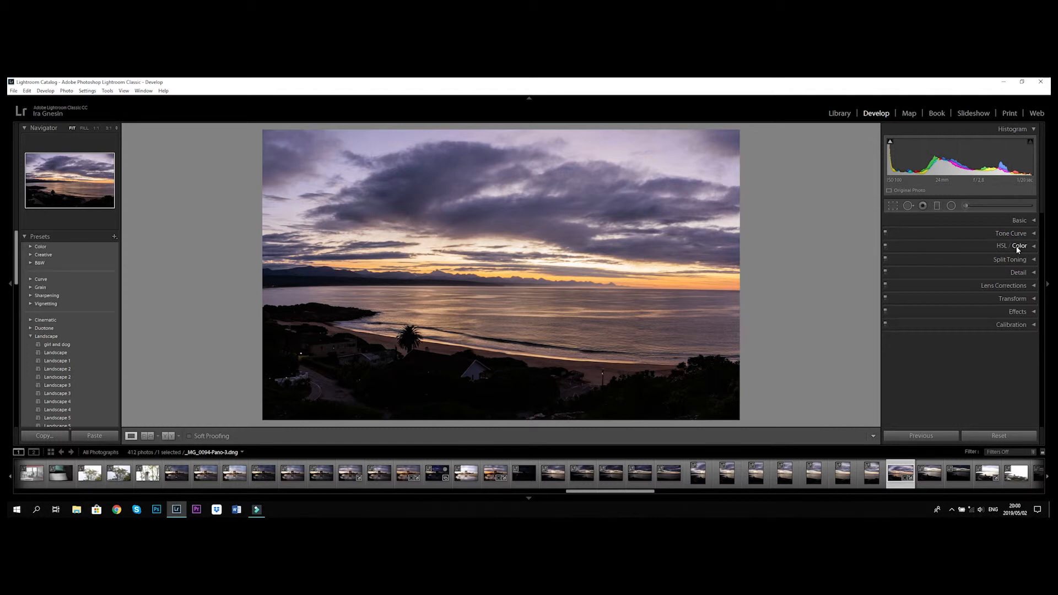
Brighten individual colours in the HSL luminance adjustments, setting Yellow to +16 and Blue to +48
left_click(1035, 247)
left_click(984, 259)
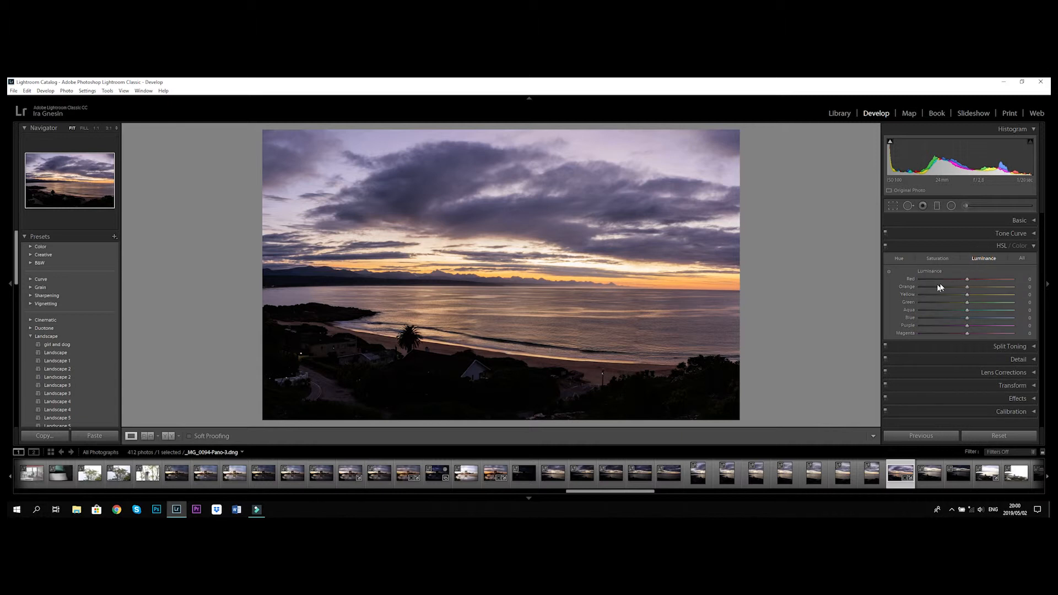
left_click(889, 272)
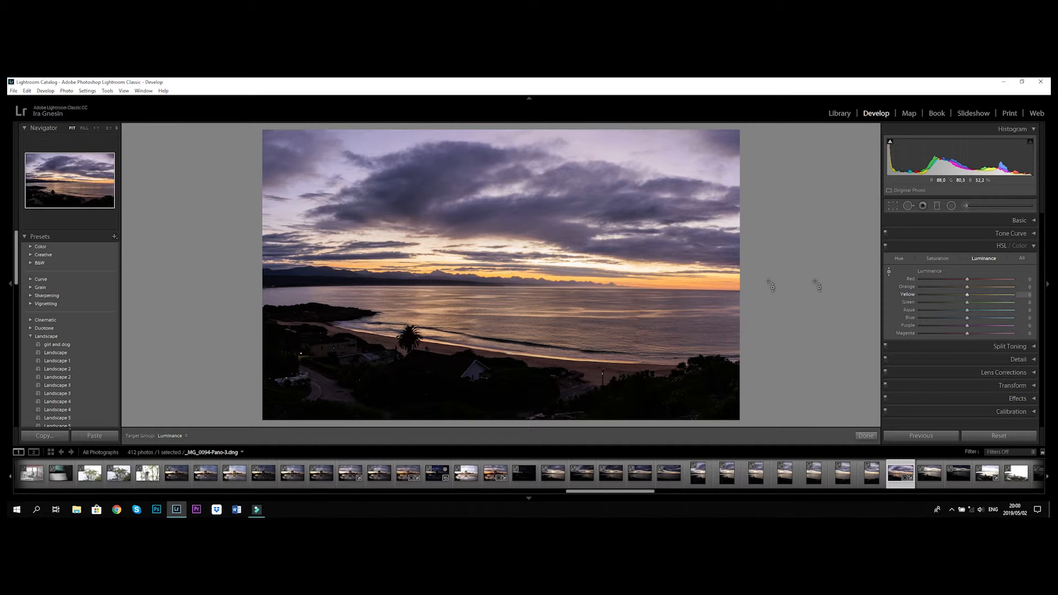
left_click(968, 295)
mouse_move(969, 296)
left_mouse_down()
mouse_move(949, 292)
mouse_move(985, 294)
left_mouse_up()
left_click_drag(968, 319, 990, 313)
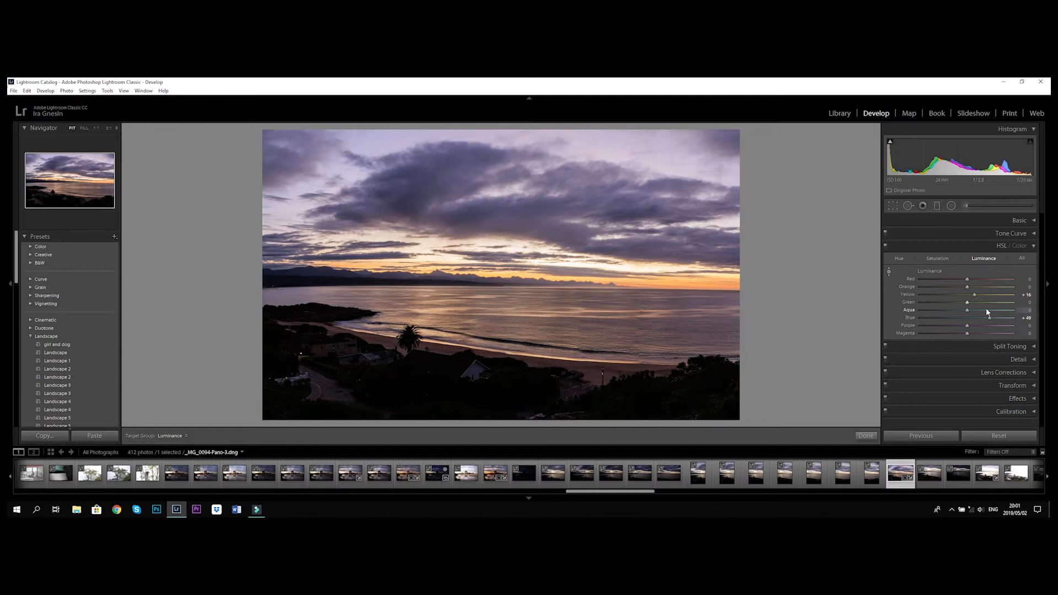
left_click(1036, 247)
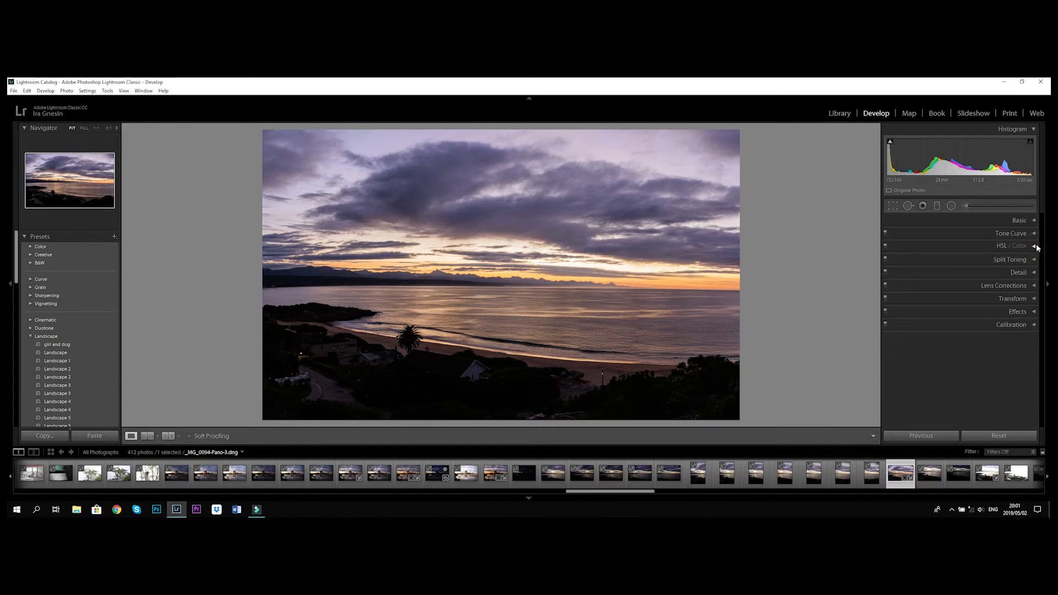
Set Sharpening Amount to 57 with Masking 16 and Noise Reduction Luminance to 38 with Detail 59, checking the houses at full magnification
left_click(1028, 273)
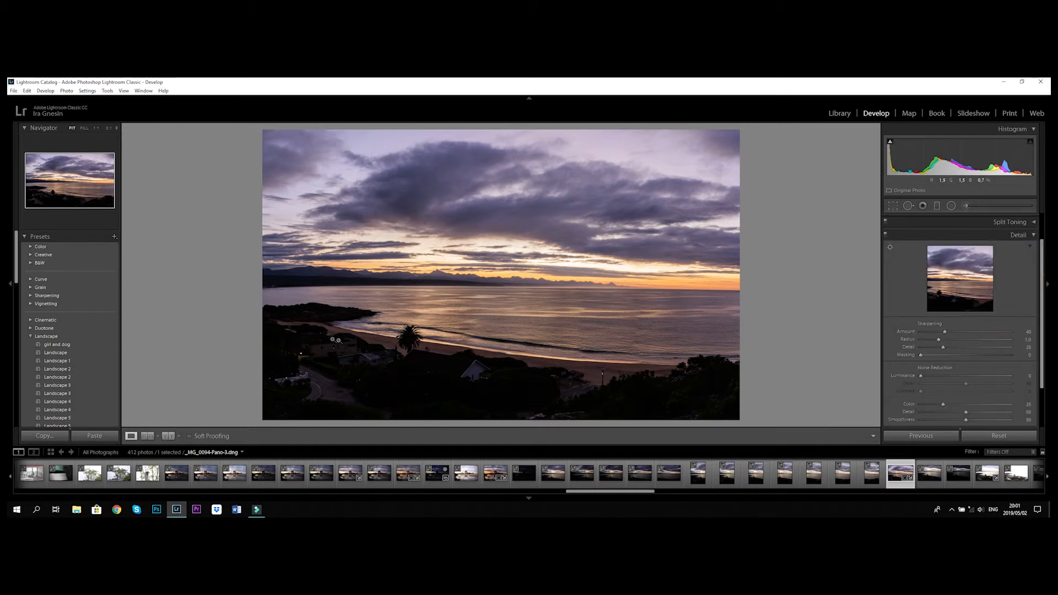
left_click(336, 347)
left_click(447, 352)
left_click_drag(945, 333, 955, 377)
left_click_drag(967, 382, 981, 387)
left_click(326, 345)
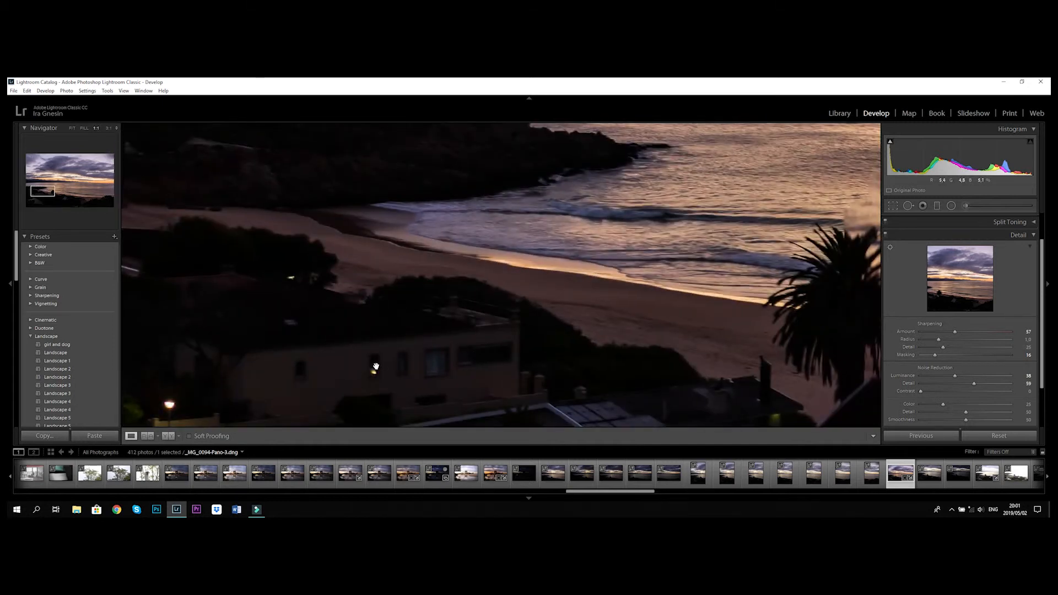
left_click(469, 303)
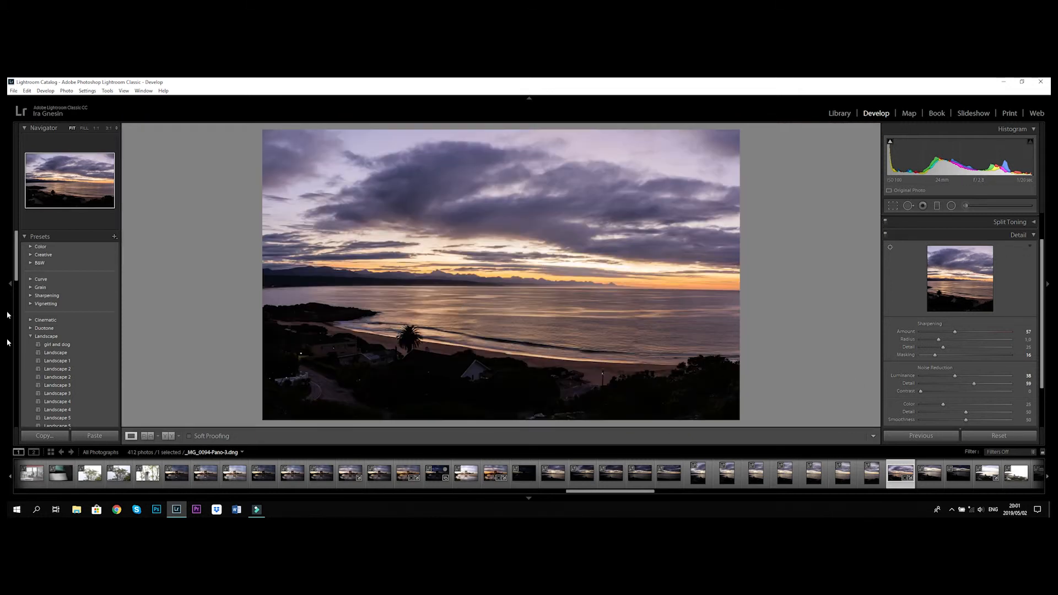
left_click(1034, 235)
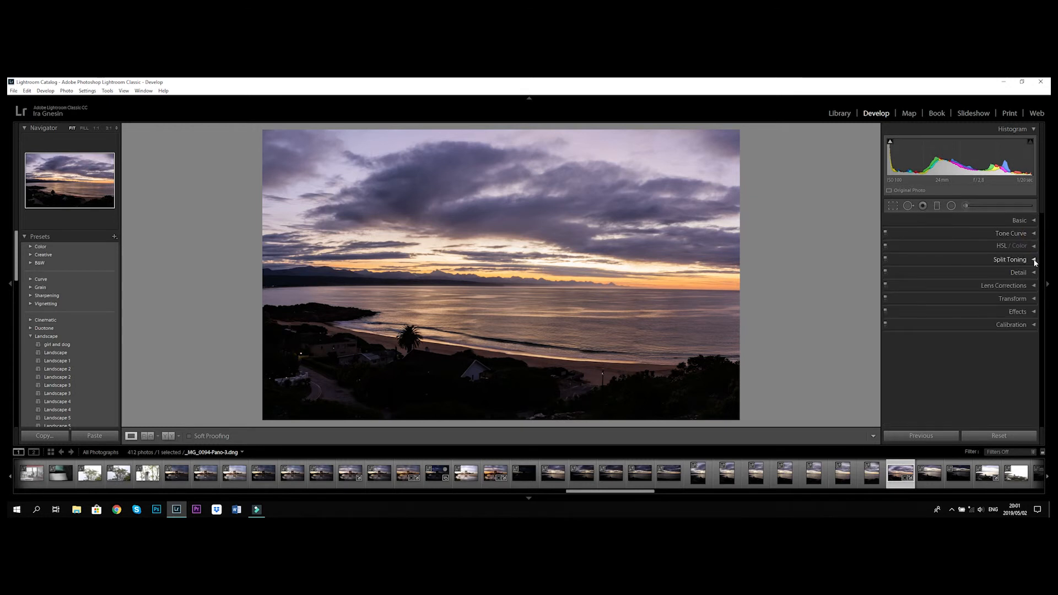
Enable Remove Chromatic Aberration for the panorama, trying the lens profile corrections and switching them off again
left_click(1034, 286)
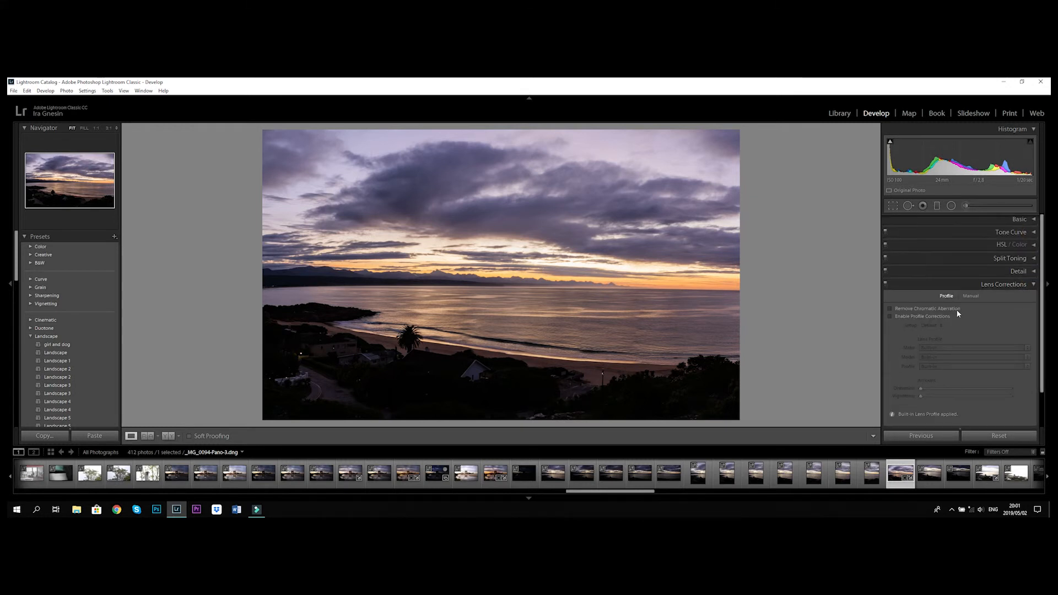
left_click(890, 310)
left_click(890, 316)
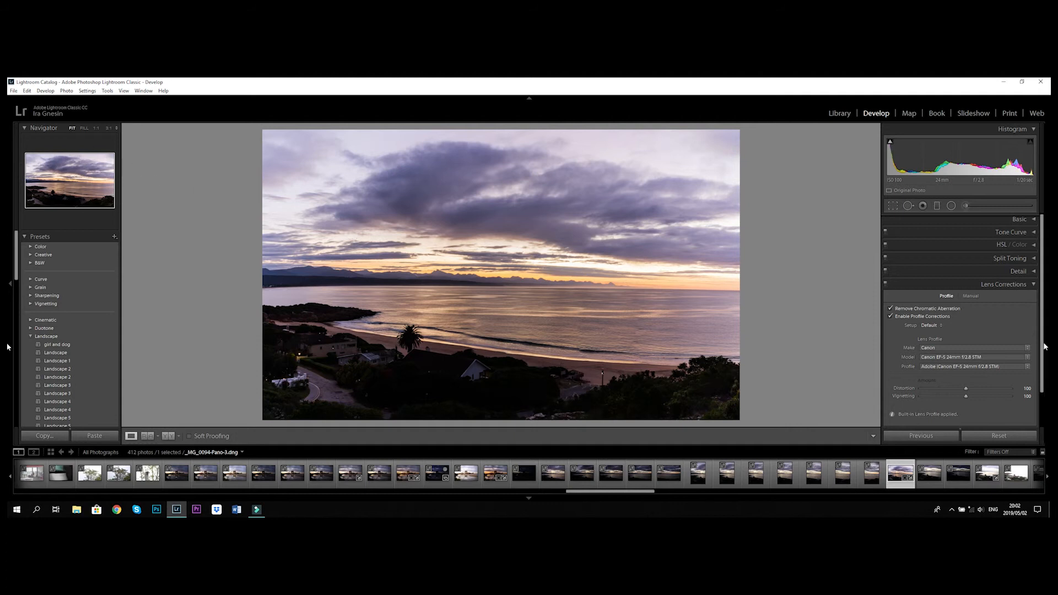
left_click(890, 316)
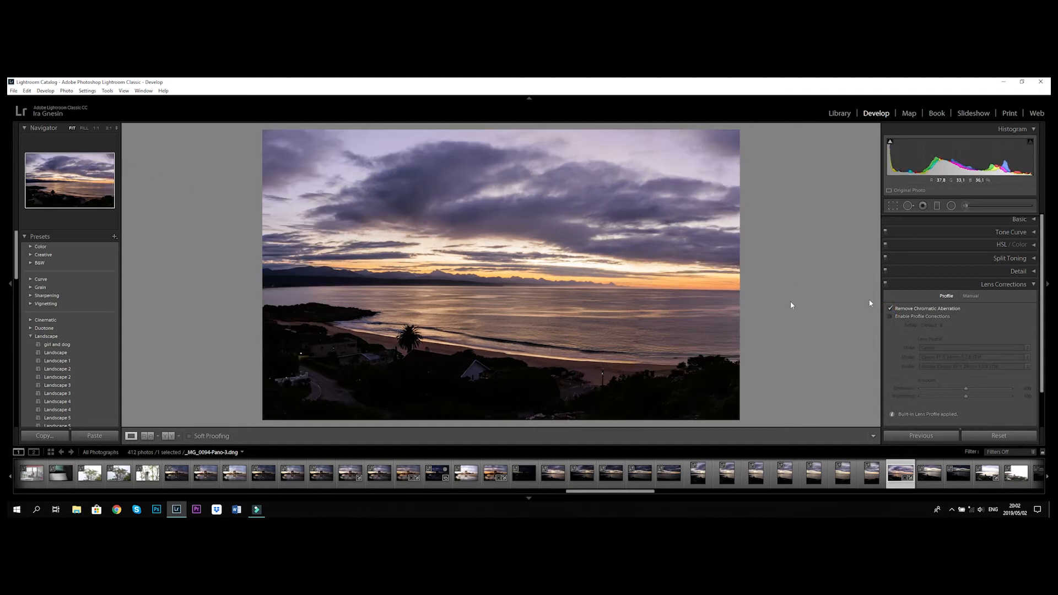
left_click(1035, 284)
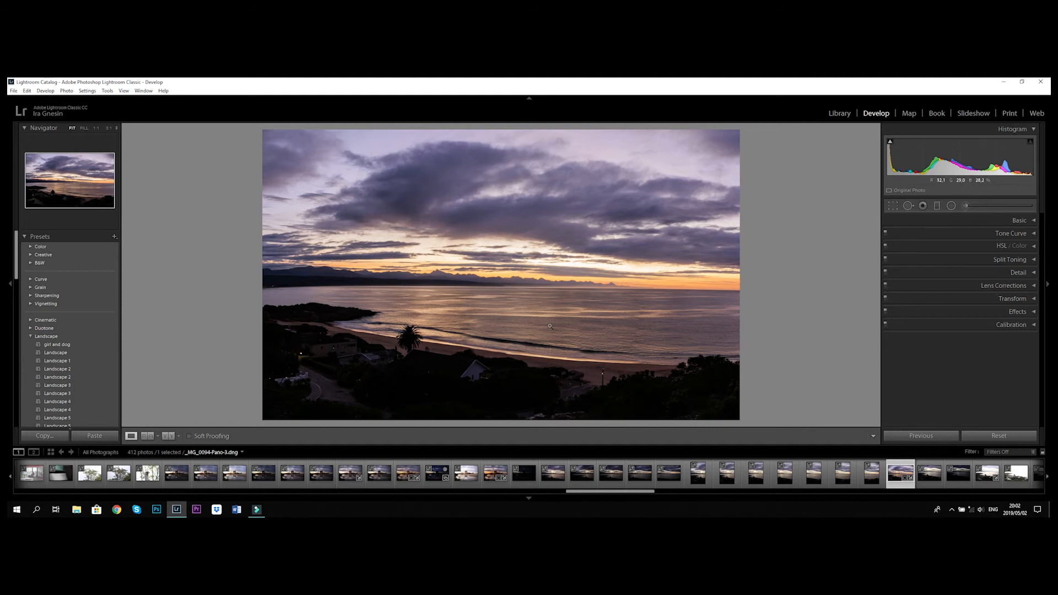
Examine the sea surface of the panorama at full magnification for stitching seams
left_click(636, 337)
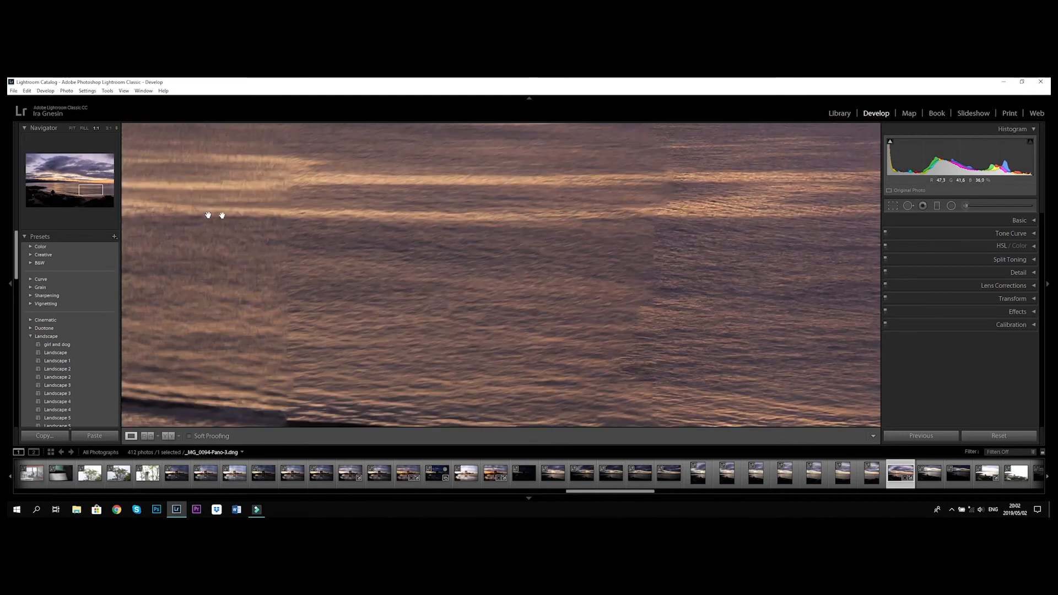
left_click(283, 230)
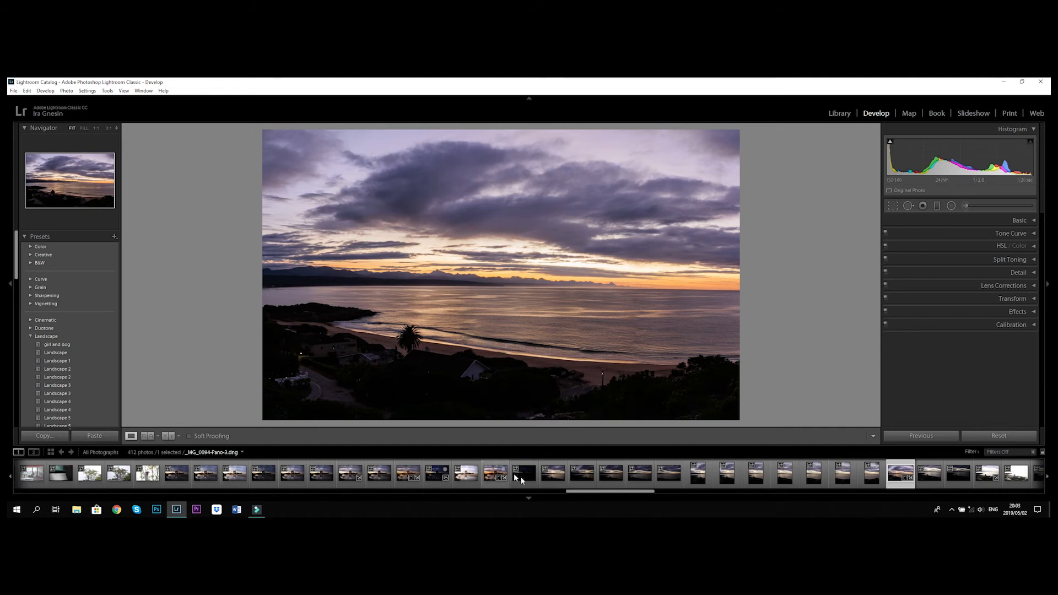
Browse the beach and mountain sunset photos _MG_0148.CR2 and _MG_0165.CR2 and the vertical series from _MG_0178.CR2 to _MG_0181.CR2
scroll(584, 474, "down", 4)
scroll(665, 477, "down", 4)
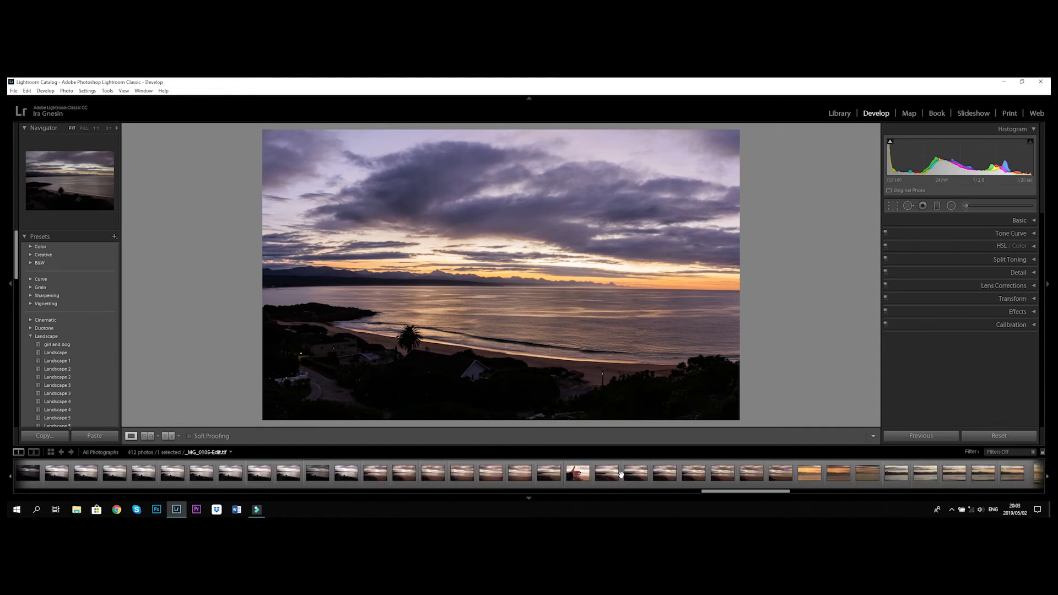
left_click(780, 474)
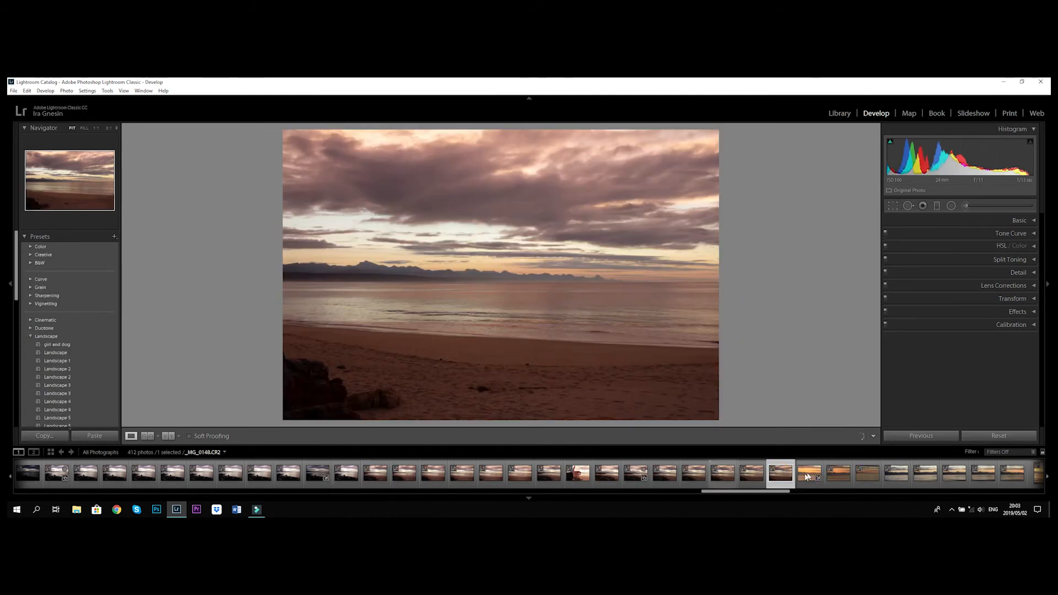
left_click(805, 477)
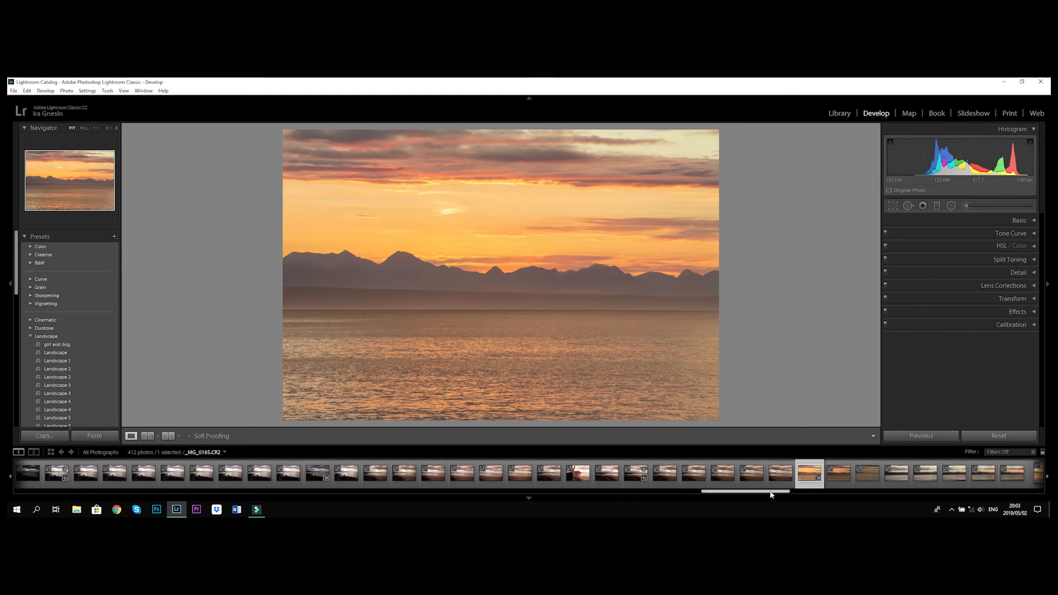
left_click_drag(772, 493, 797, 492)
left_click(752, 473)
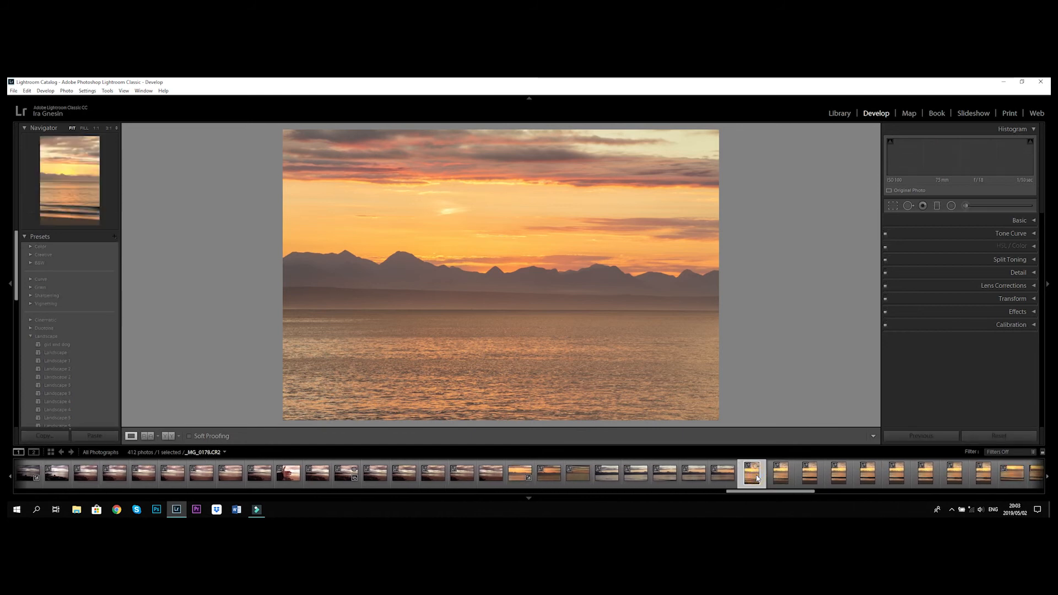
left_click(780, 475)
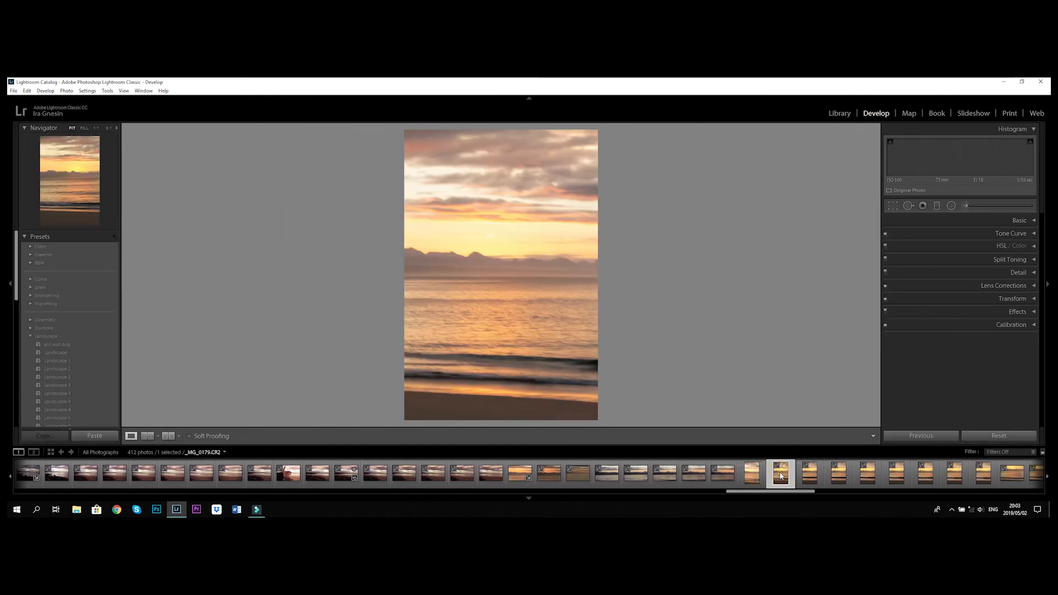
left_click(808, 474)
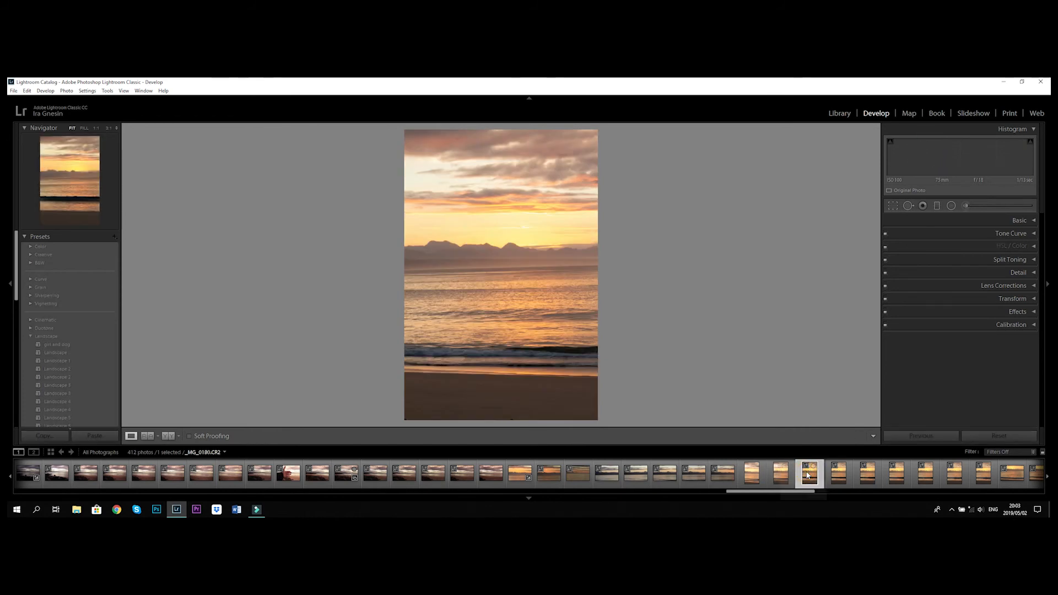
key("Right")
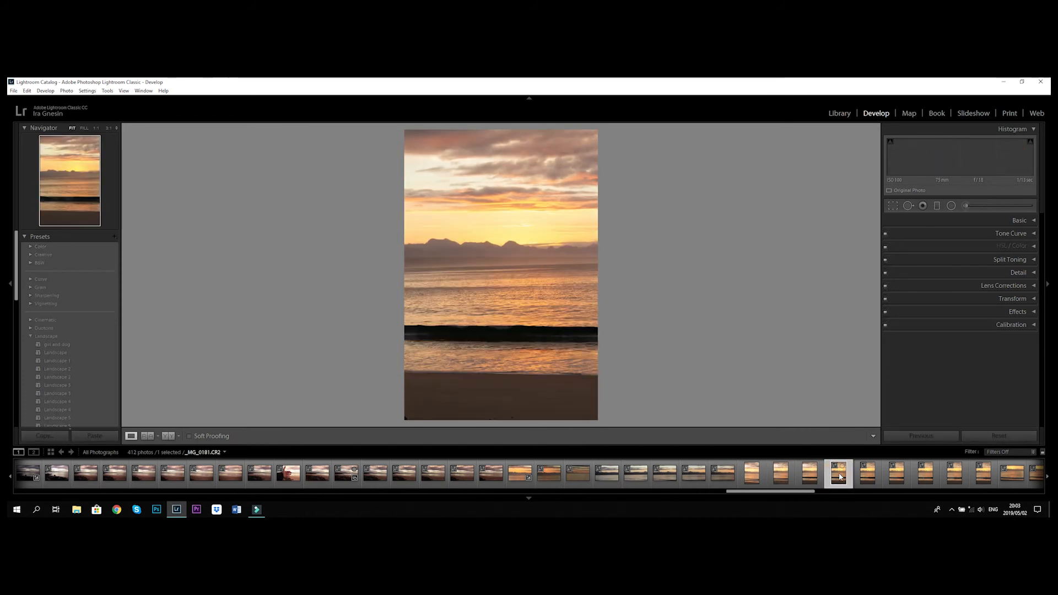
View _MG_0085.CR2 and _MG_0078-Edit.tif, examining the Beacon Island building and the palms beside it at full magnification
left_click_drag(782, 493, 631, 494)
left_click(490, 468)
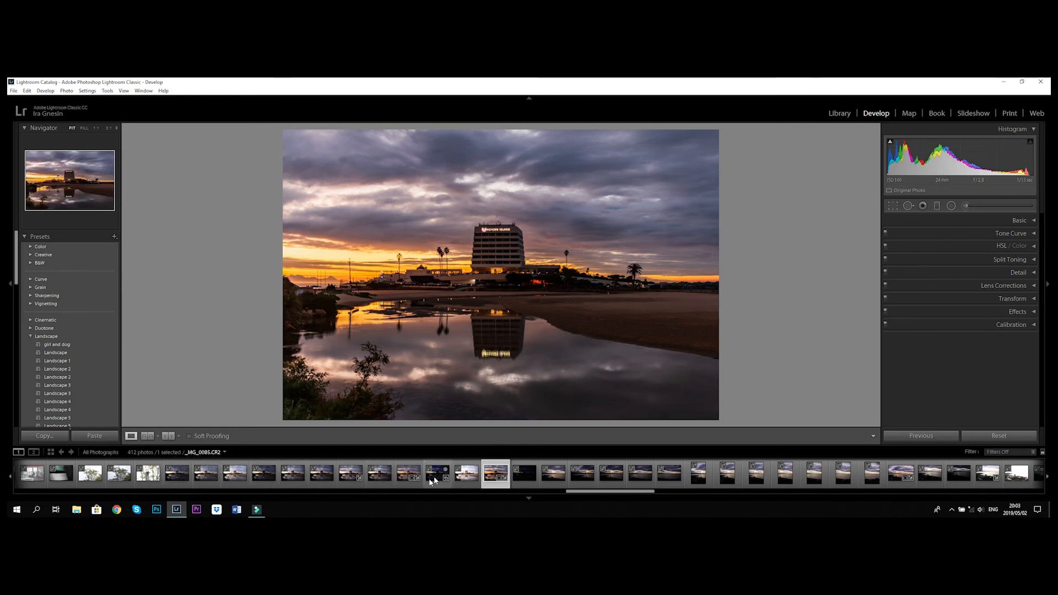
left_click(402, 472)
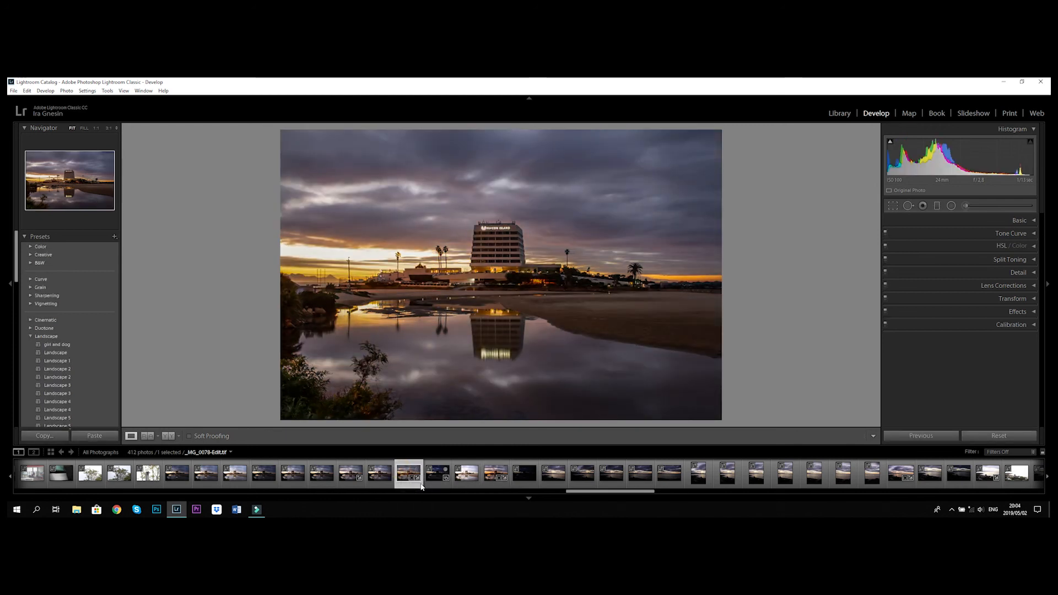
left_click(494, 236)
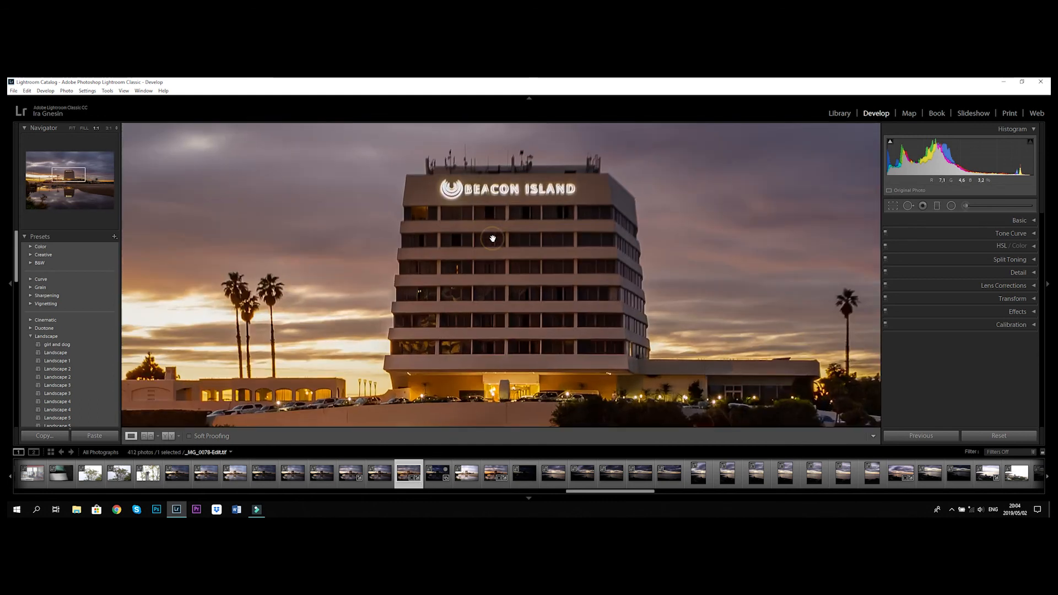
left_click_drag(496, 324, 517, 266)
left_click_drag(414, 340, 548, 287)
left_click_drag(362, 305, 487, 329)
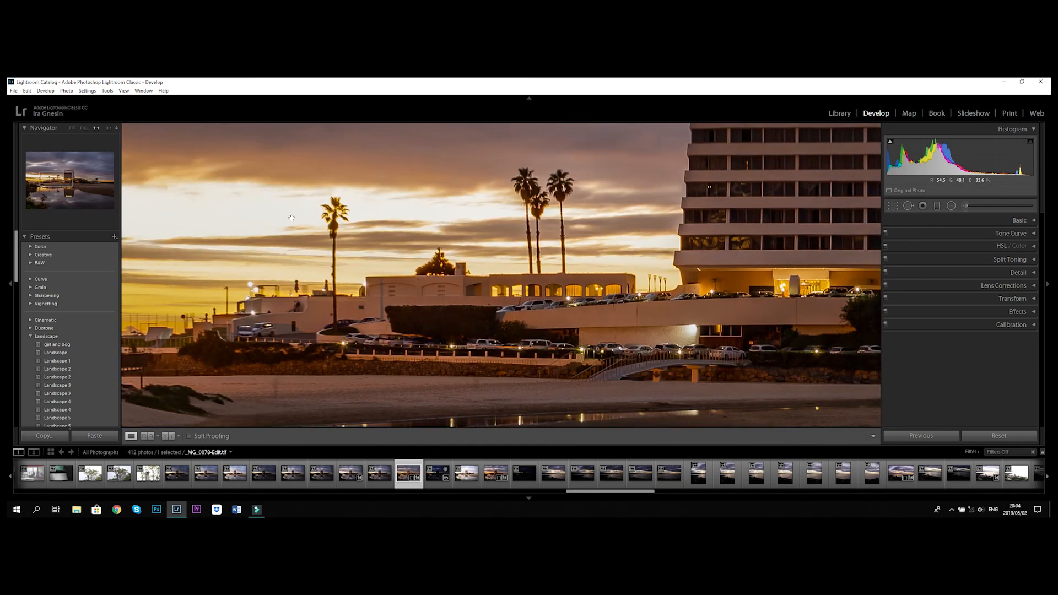
left_click(208, 213)
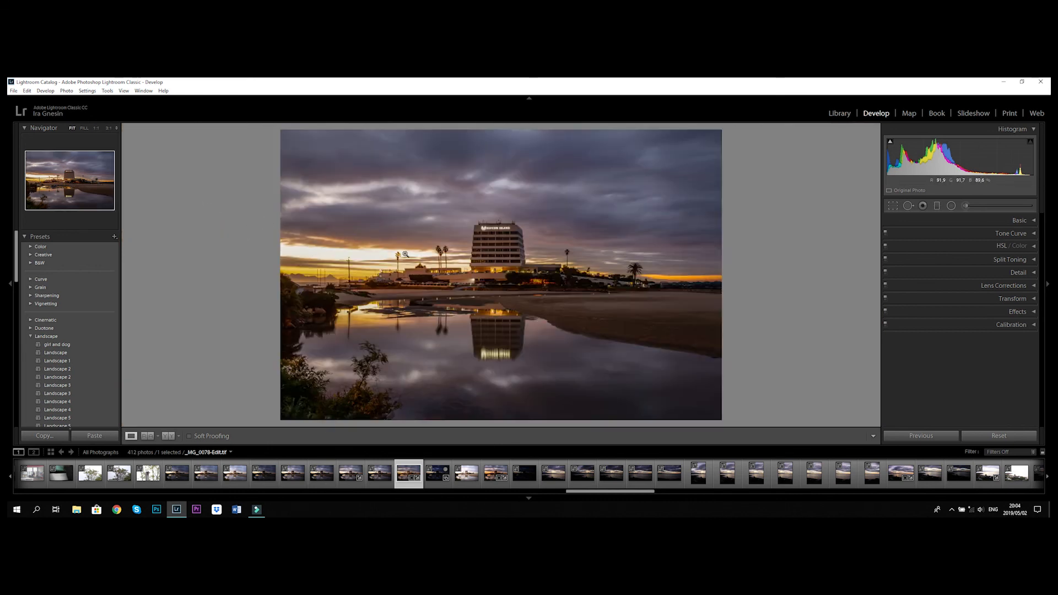